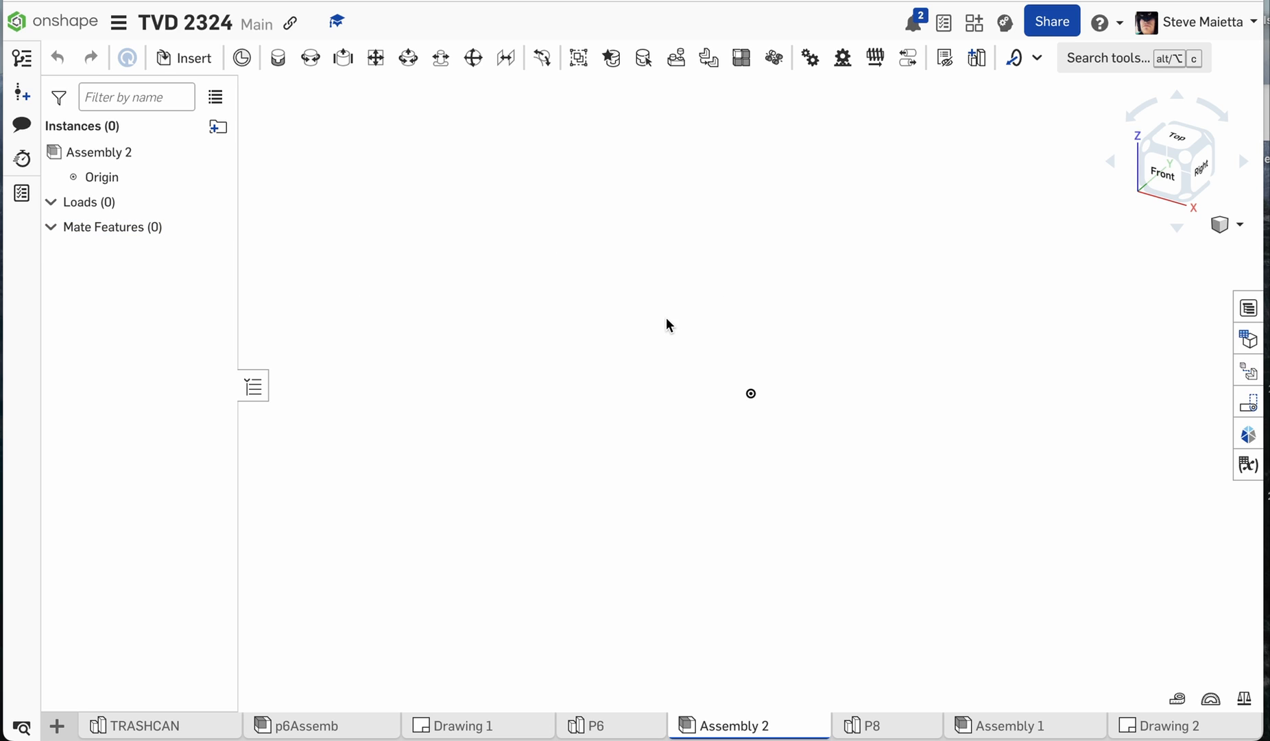
- Insert Part 1, Part 2 and Part 3 from the P6 part studio into the empty assembly
right_drag(667, 320, 661, 319)
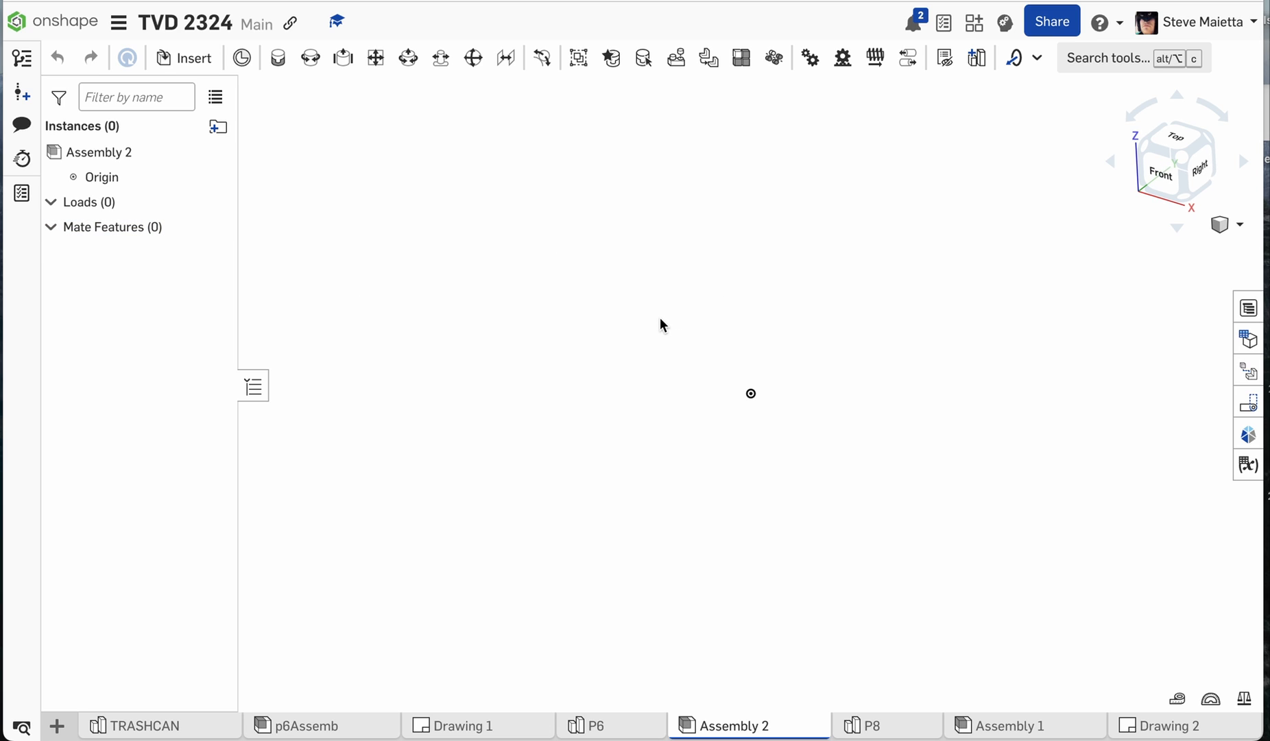
click(192, 63)
click(248, 327)
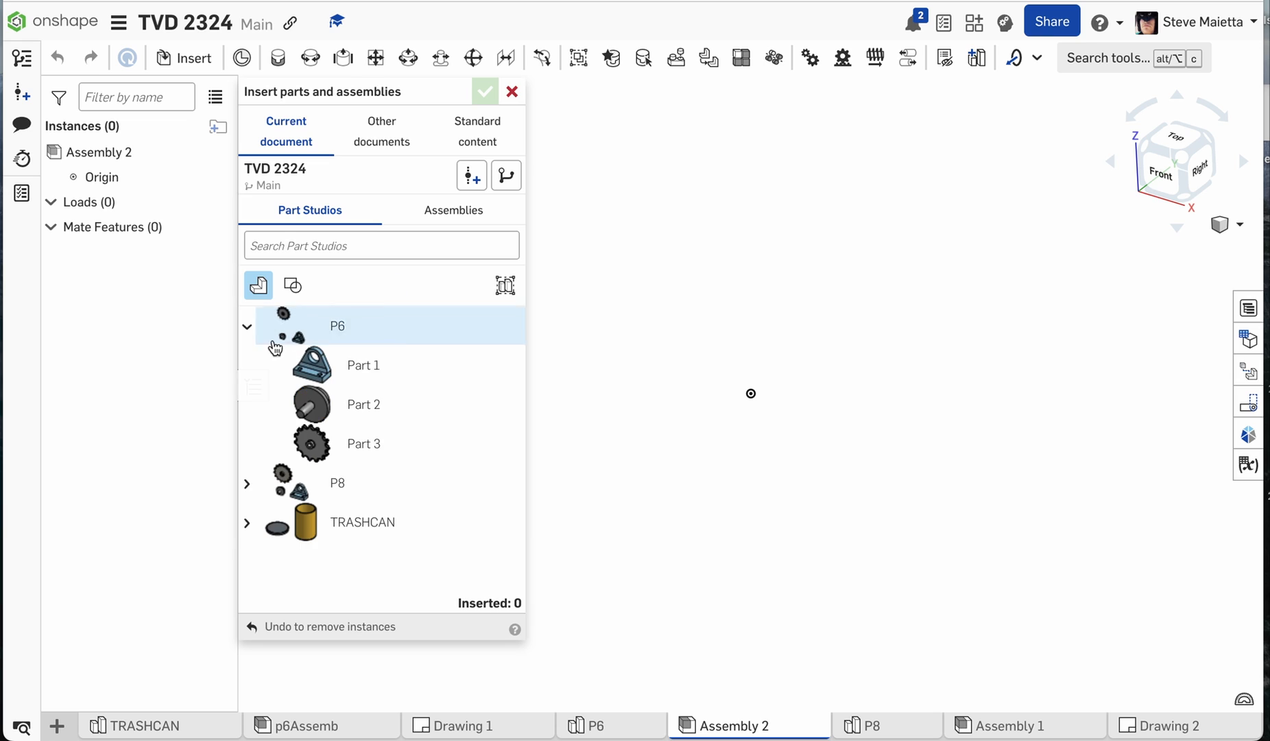
click(319, 368)
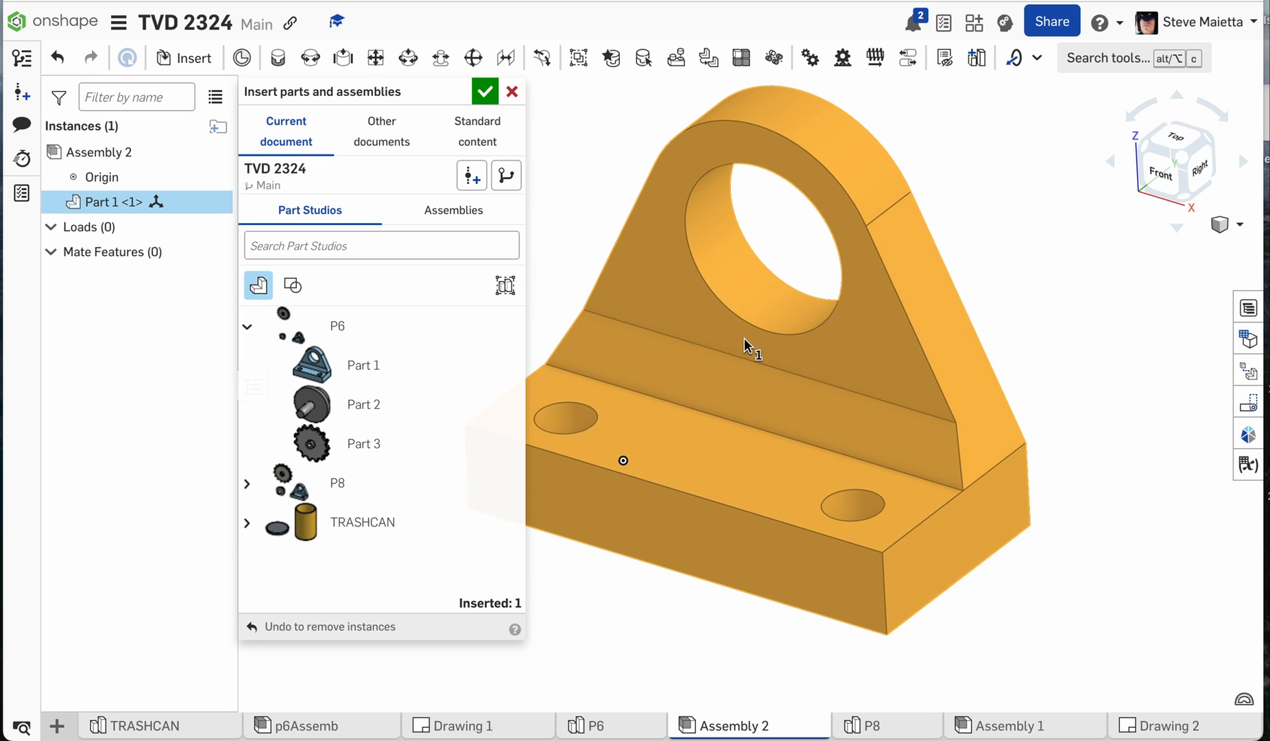
click(357, 402)
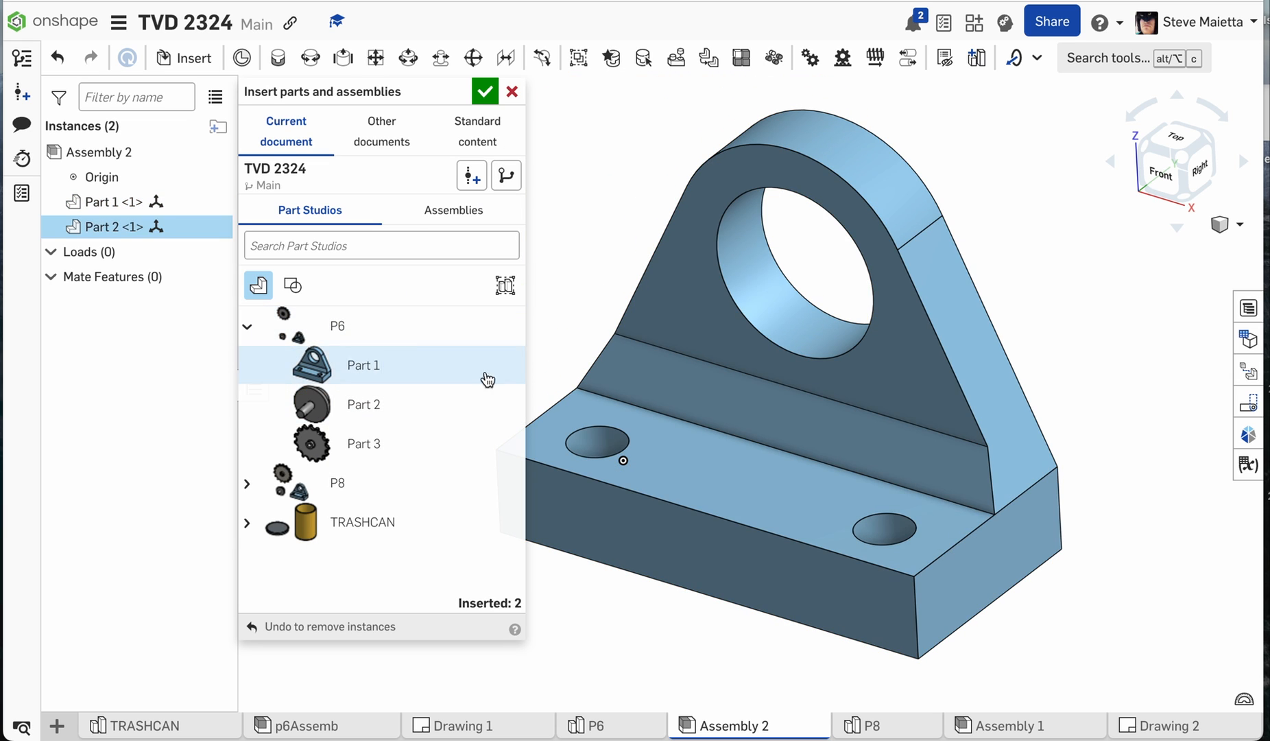
click(1036, 369)
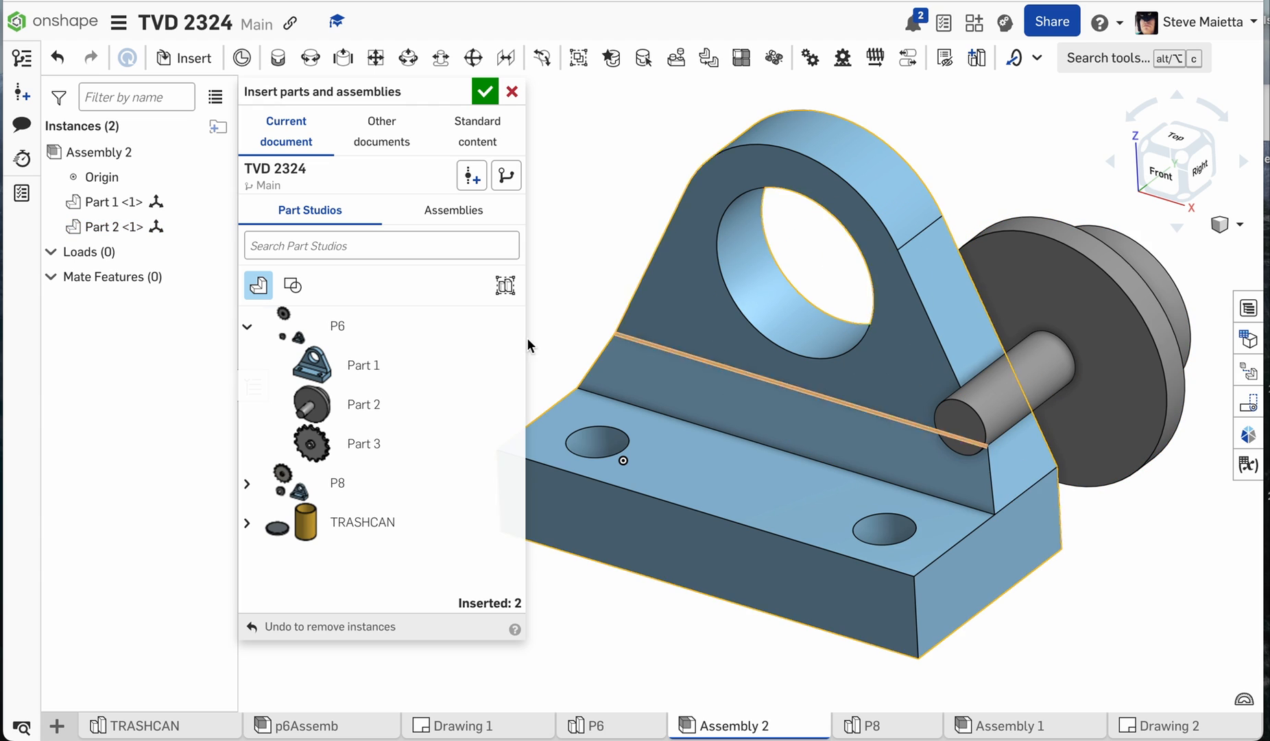
click(357, 443)
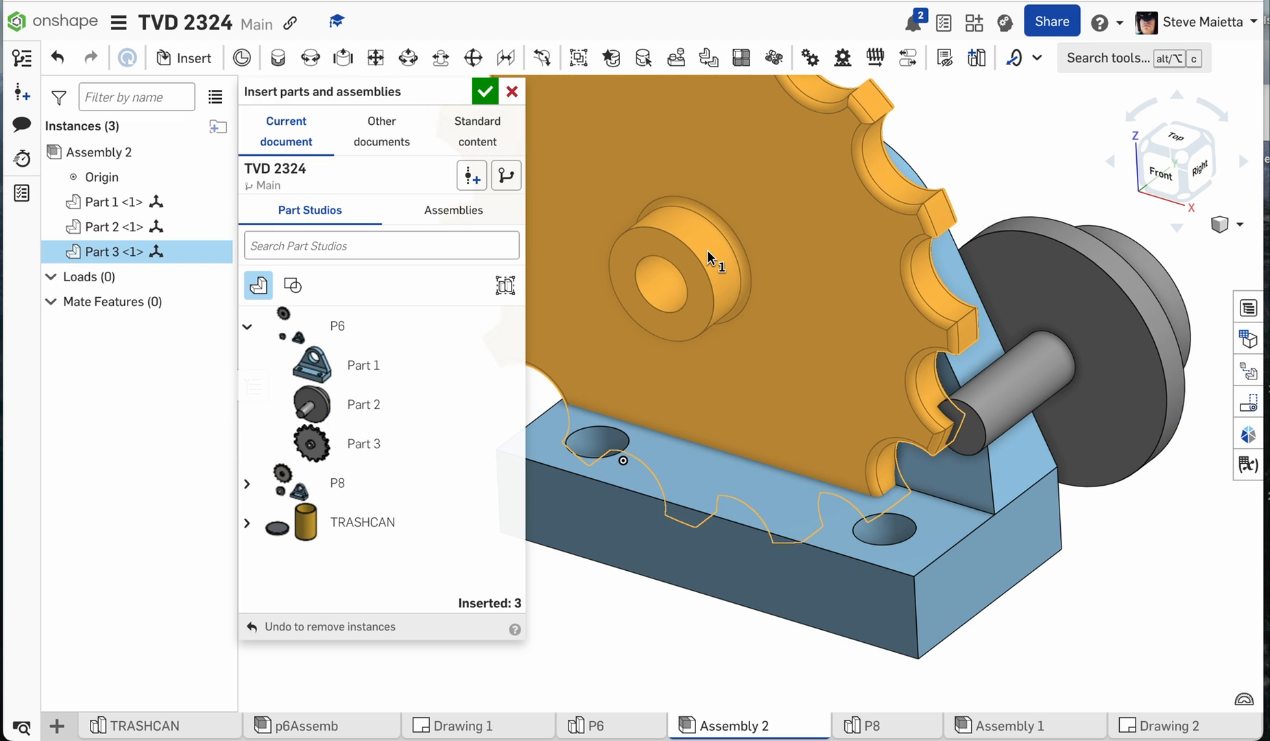
click(707, 250)
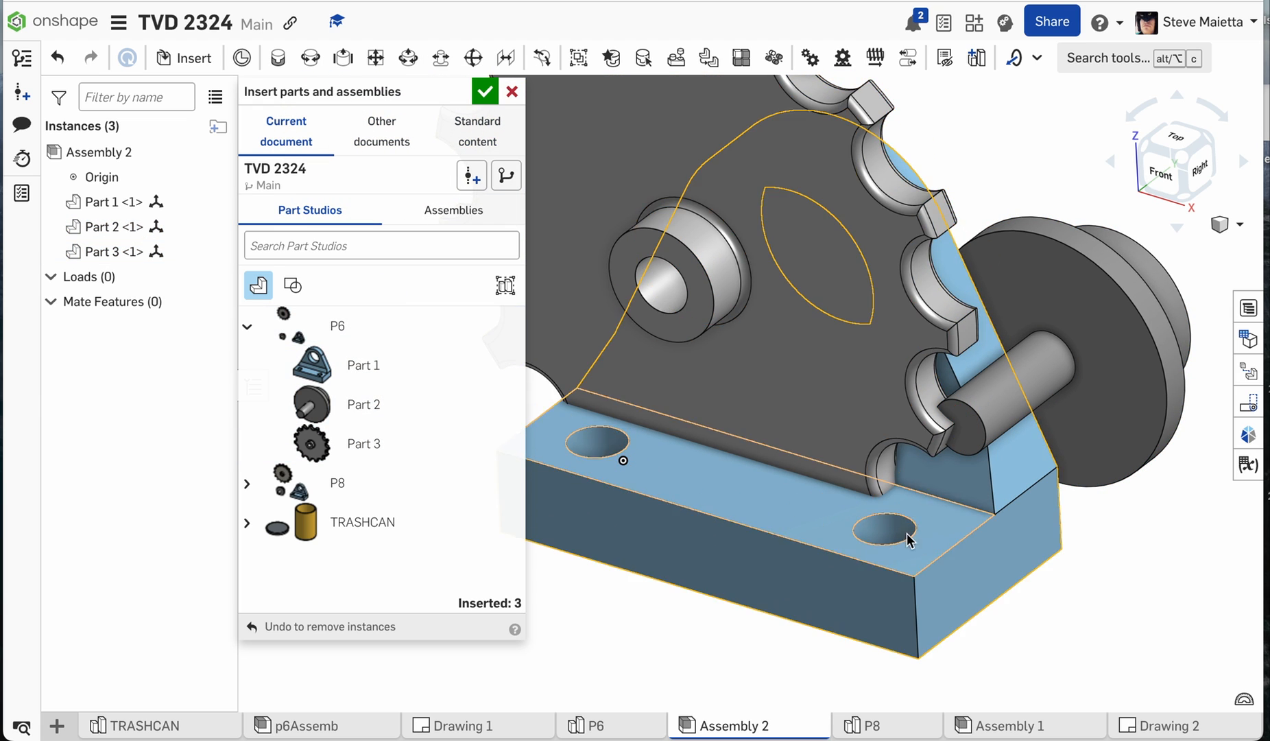
click(484, 92)
- Spread the three parts apart, with the sprocket on one side of the bracket and the flanged shaft on the other
key(shift+4)
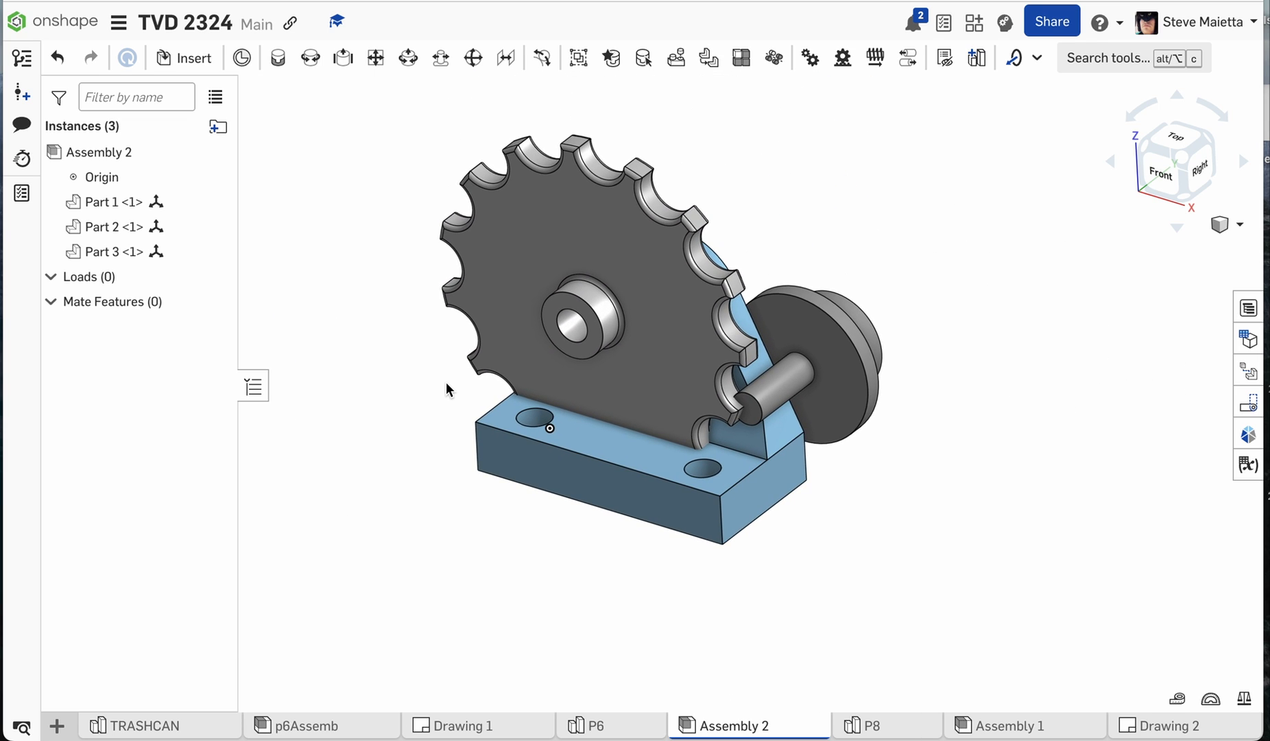
key(shift+1)
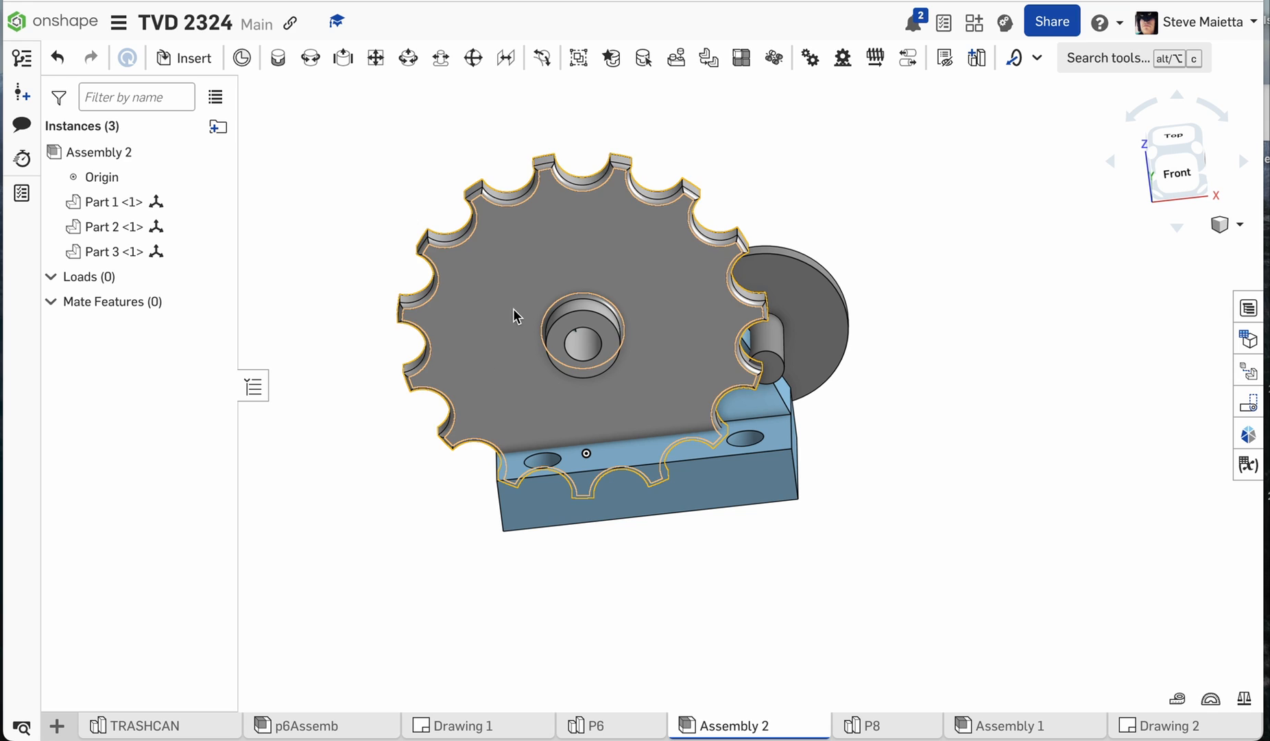
drag(444, 318, 323, 307)
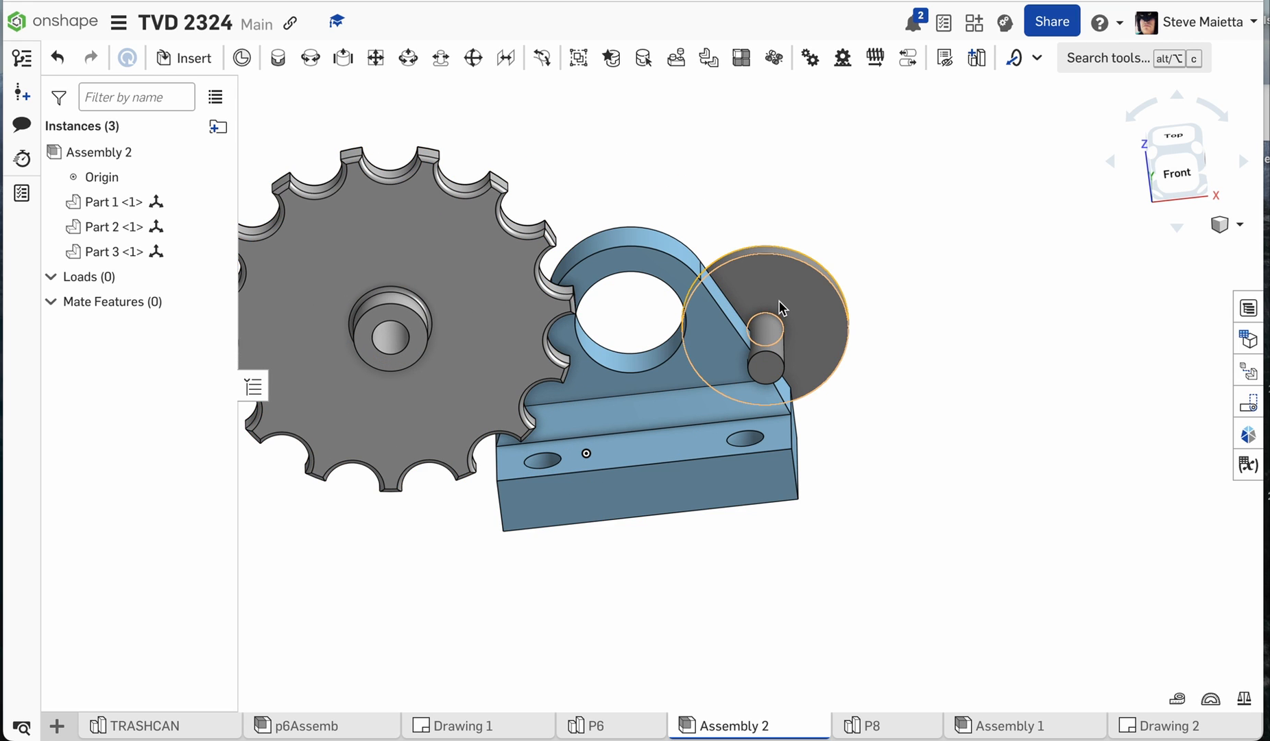
drag(779, 300, 1036, 353)
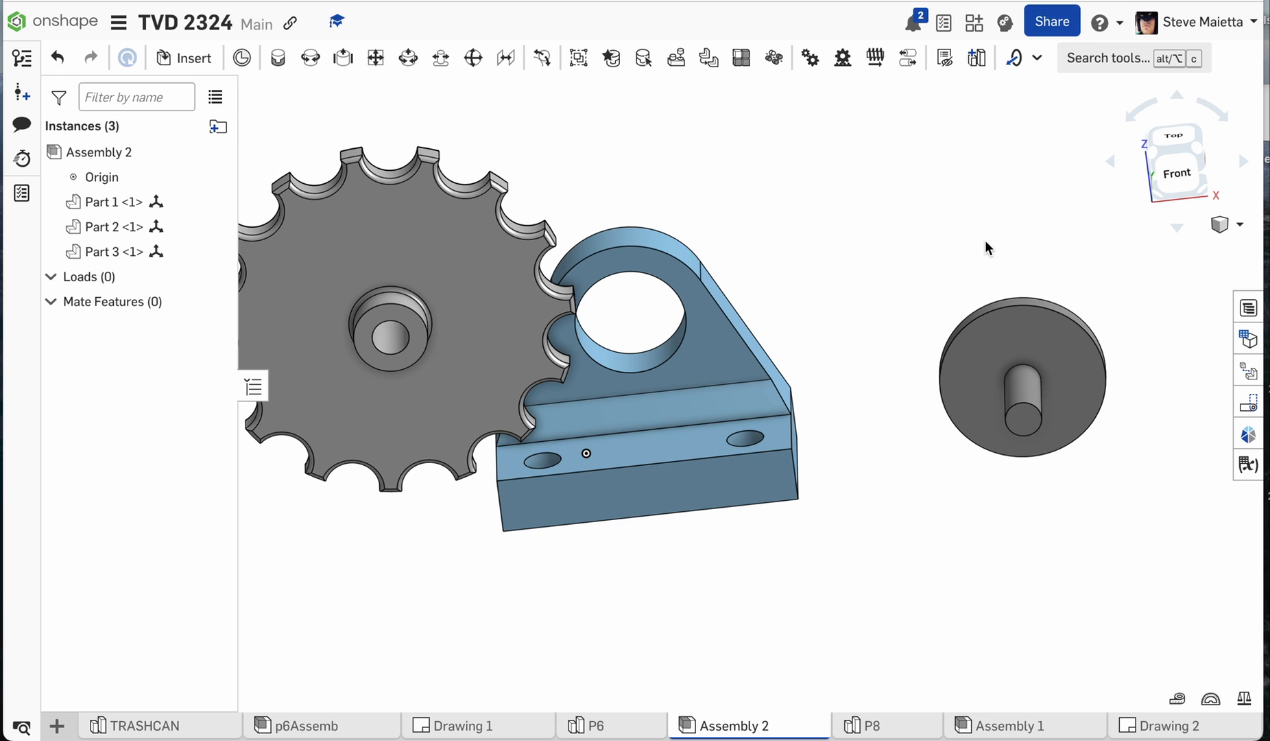
click(1179, 177)
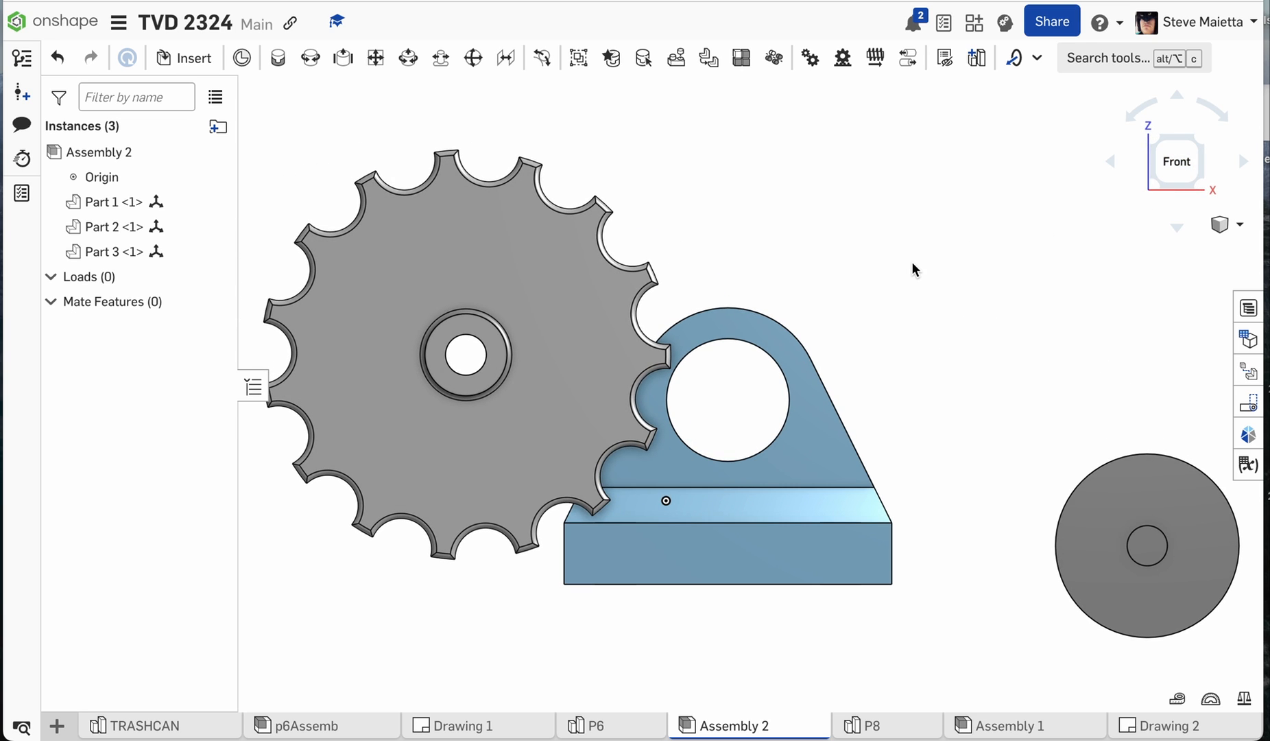
click(552, 251)
click(605, 162)
drag(454, 236, 373, 281)
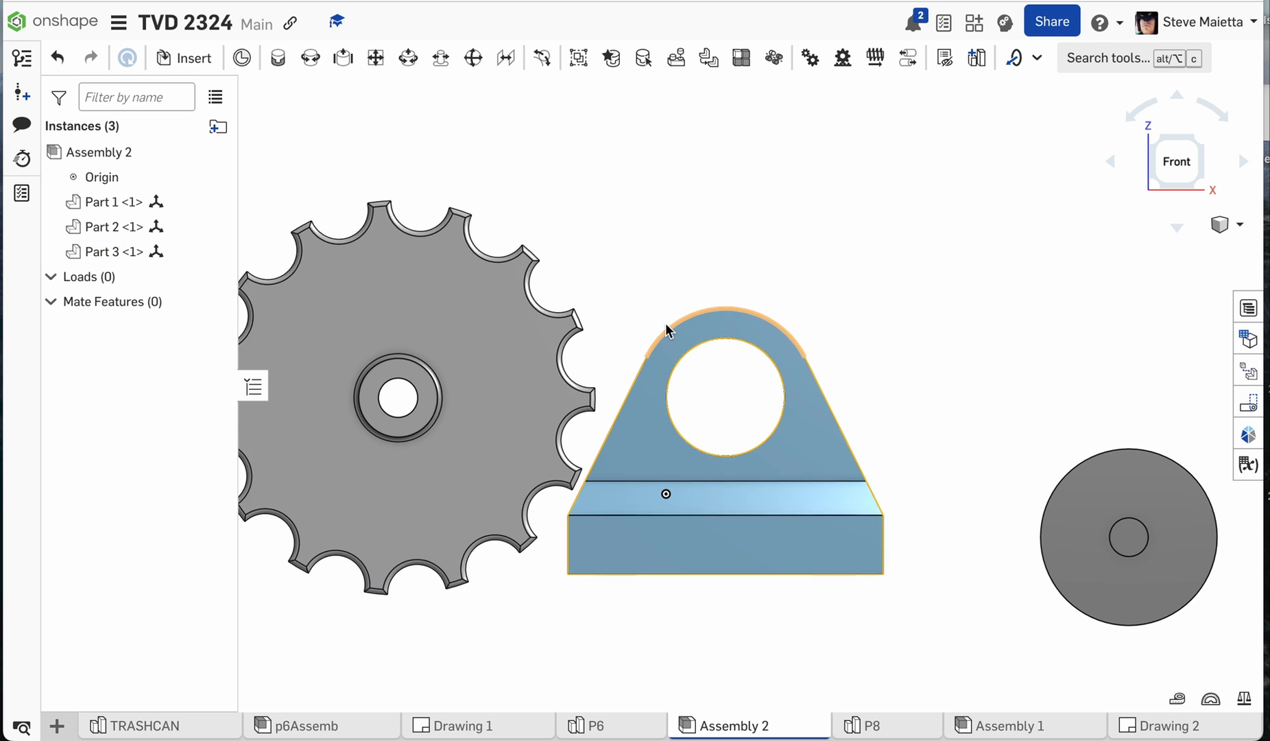
scroll(665, 322, down, 3)
mouse_move(625, 225)
right_down()
mouse_move(630, 280)
mouse_move(627, 244)
mouse_move(587, 232)
mouse_move(629, 239)
mouse_move(538, 233)
mouse_move(623, 231)
right_up()
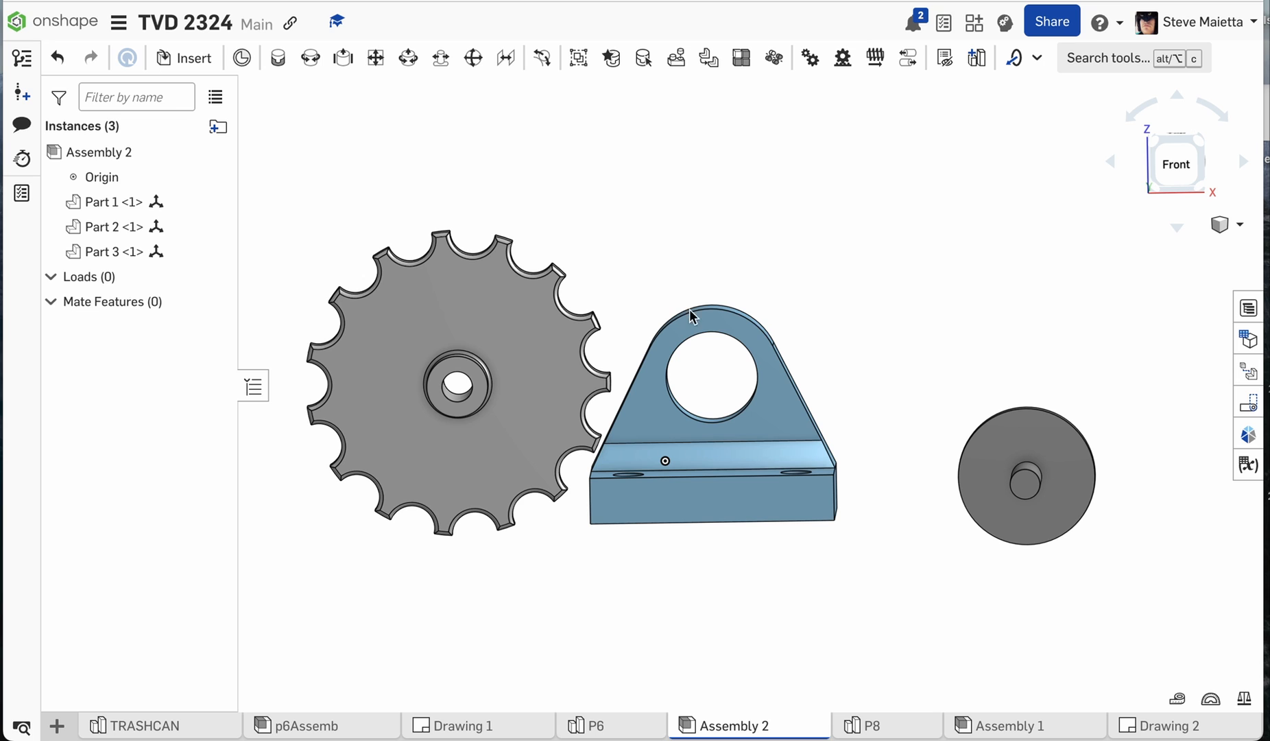
drag(703, 322, 732, 303)
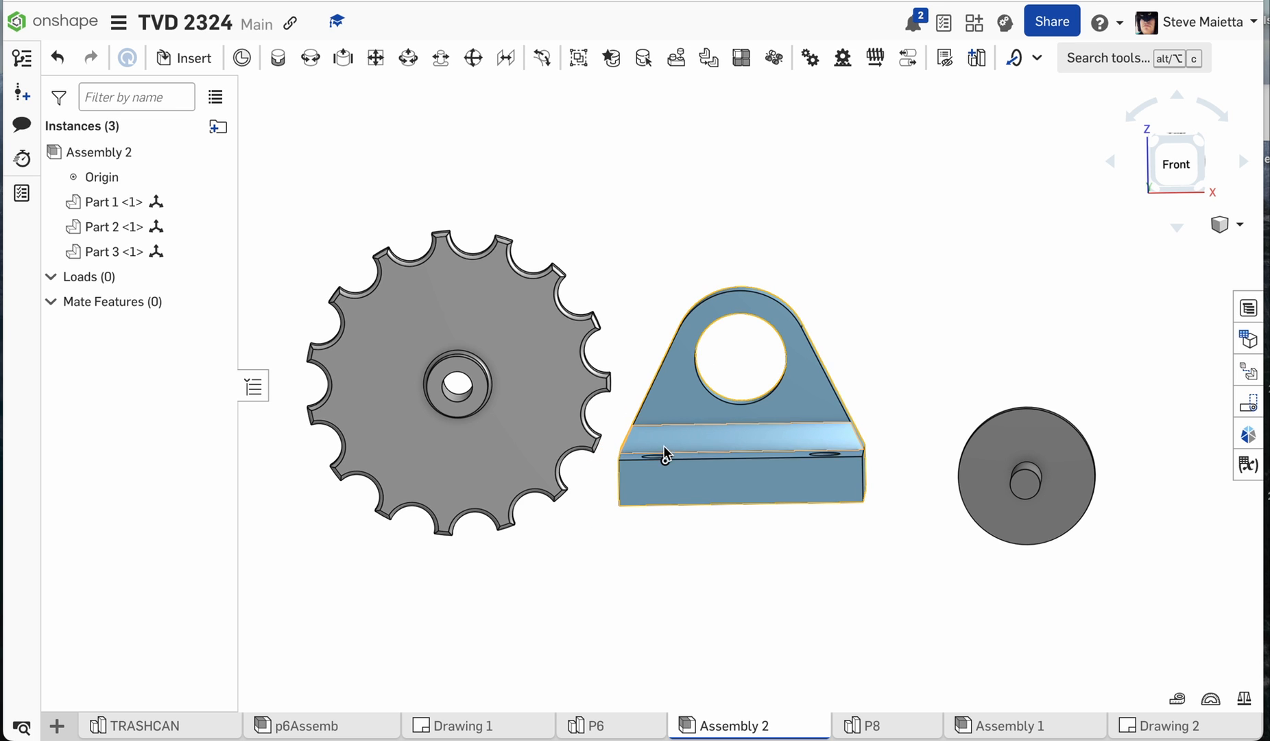
- Fix Part 1, the bracket, in place and test that it cannot be moved
mouse_move(636, 541)
right_down()
mouse_move(717, 545)
mouse_move(650, 545)
mouse_move(641, 556)
right_up()
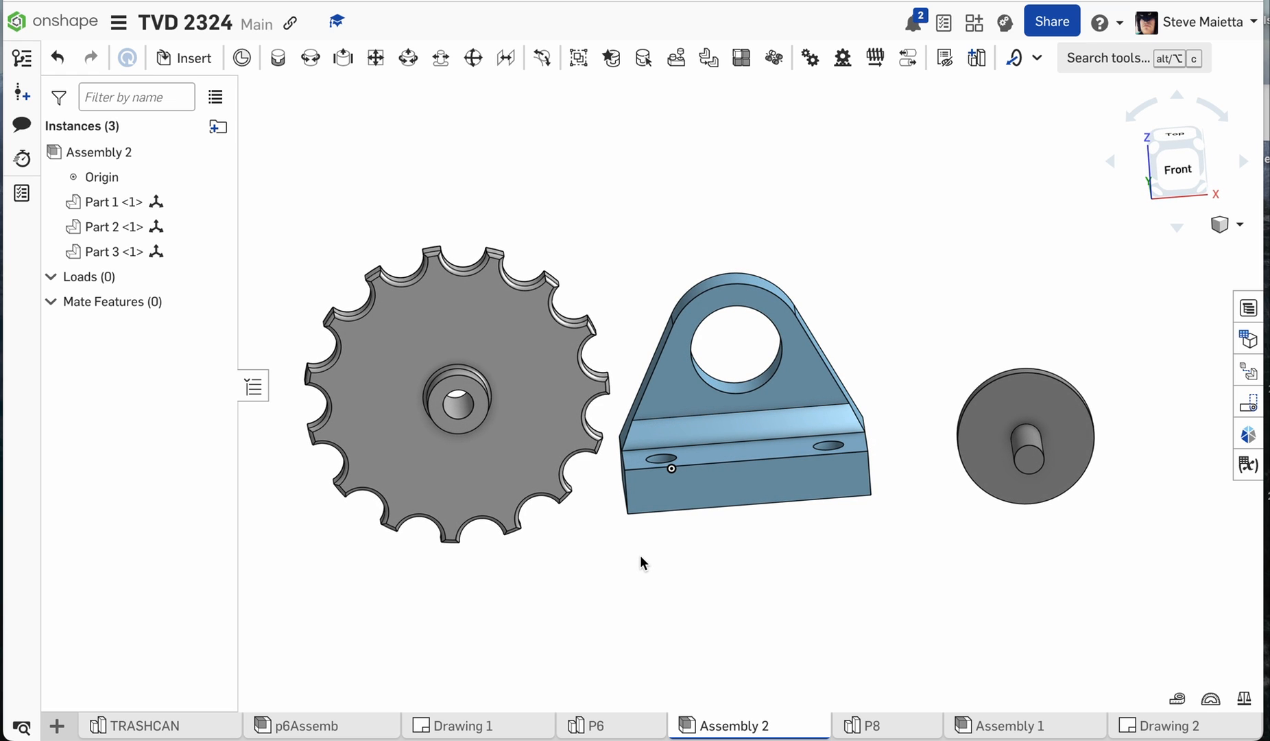
click(730, 478)
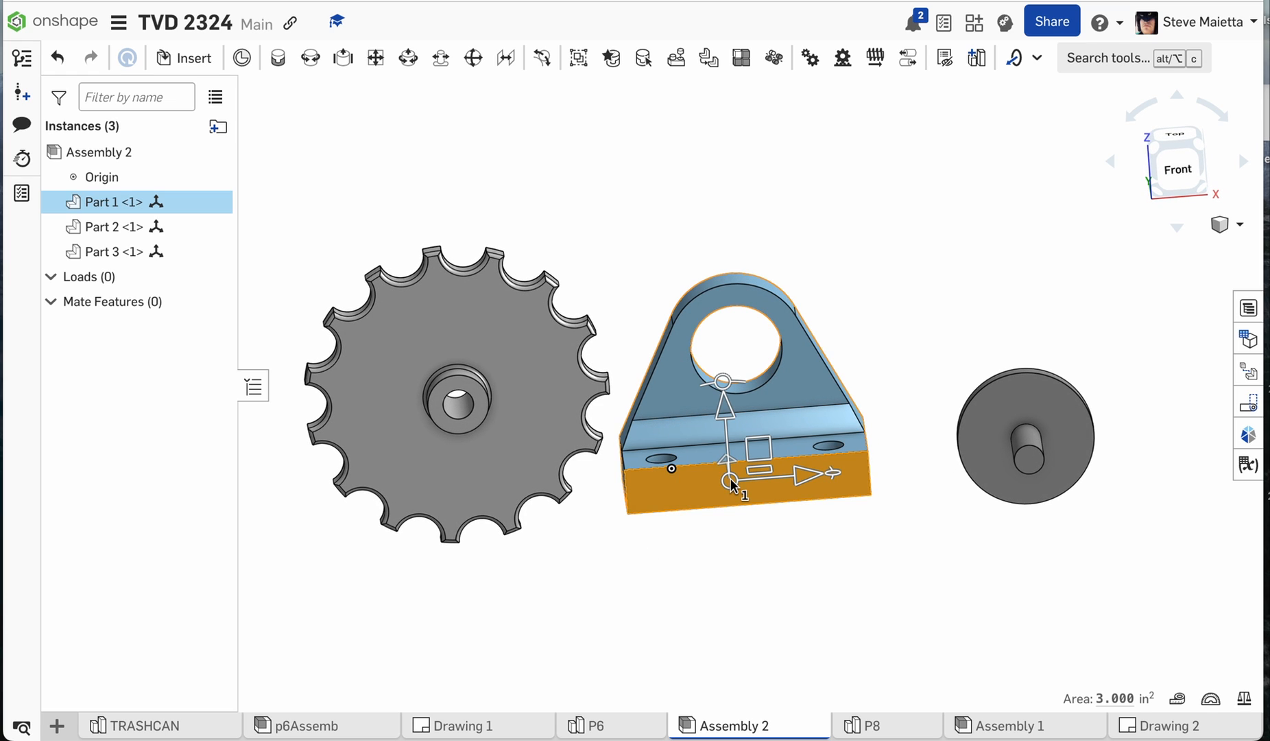
click(567, 182)
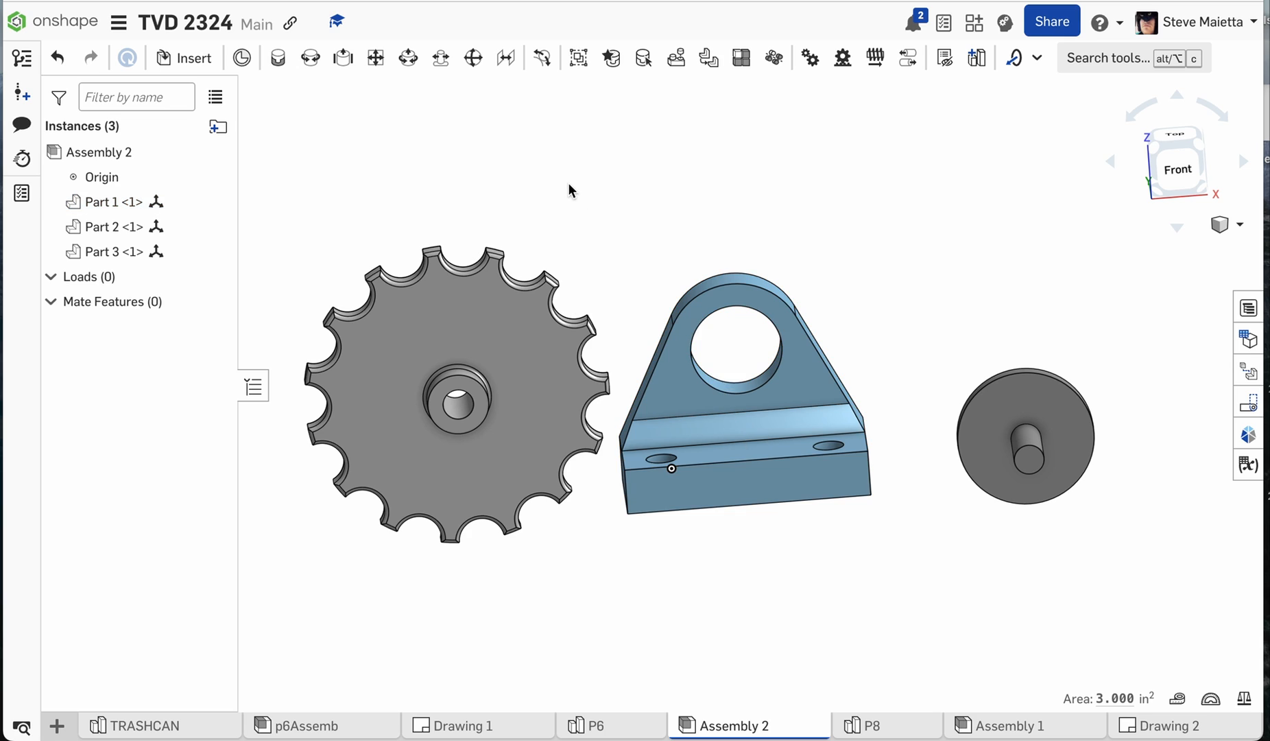
right_click(108, 201)
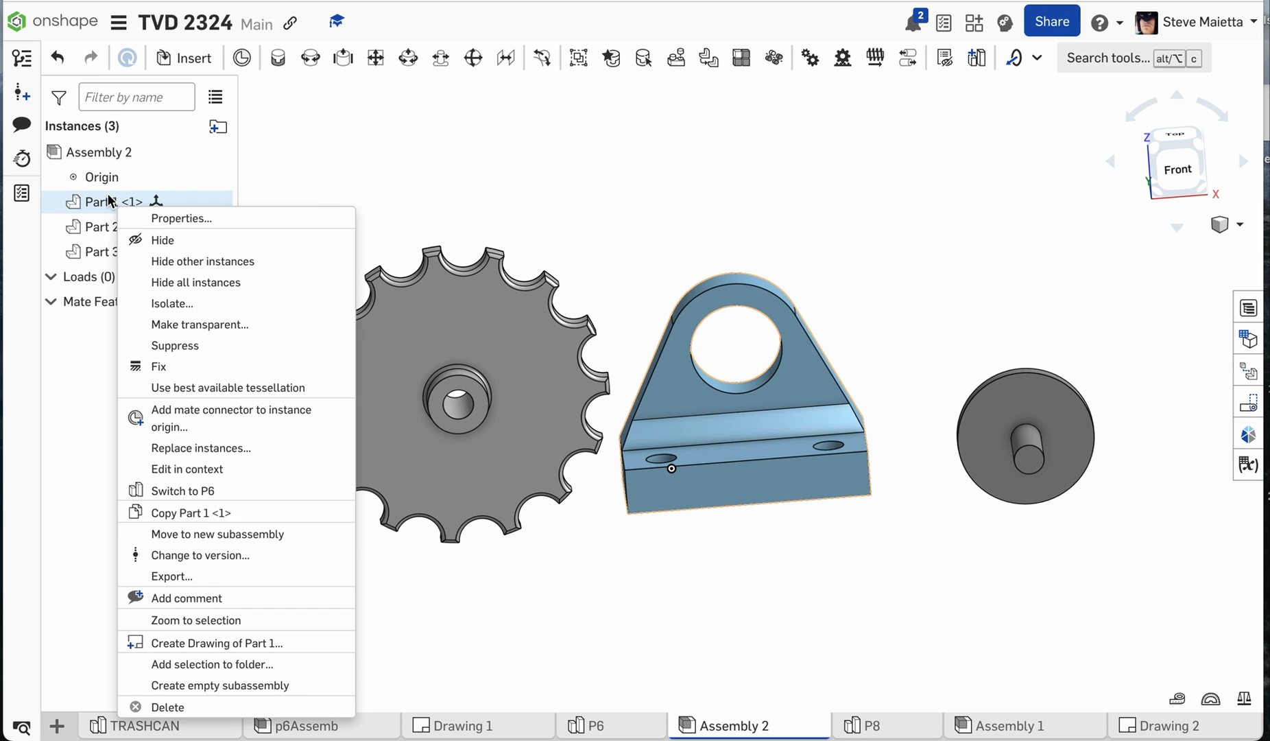
click(157, 370)
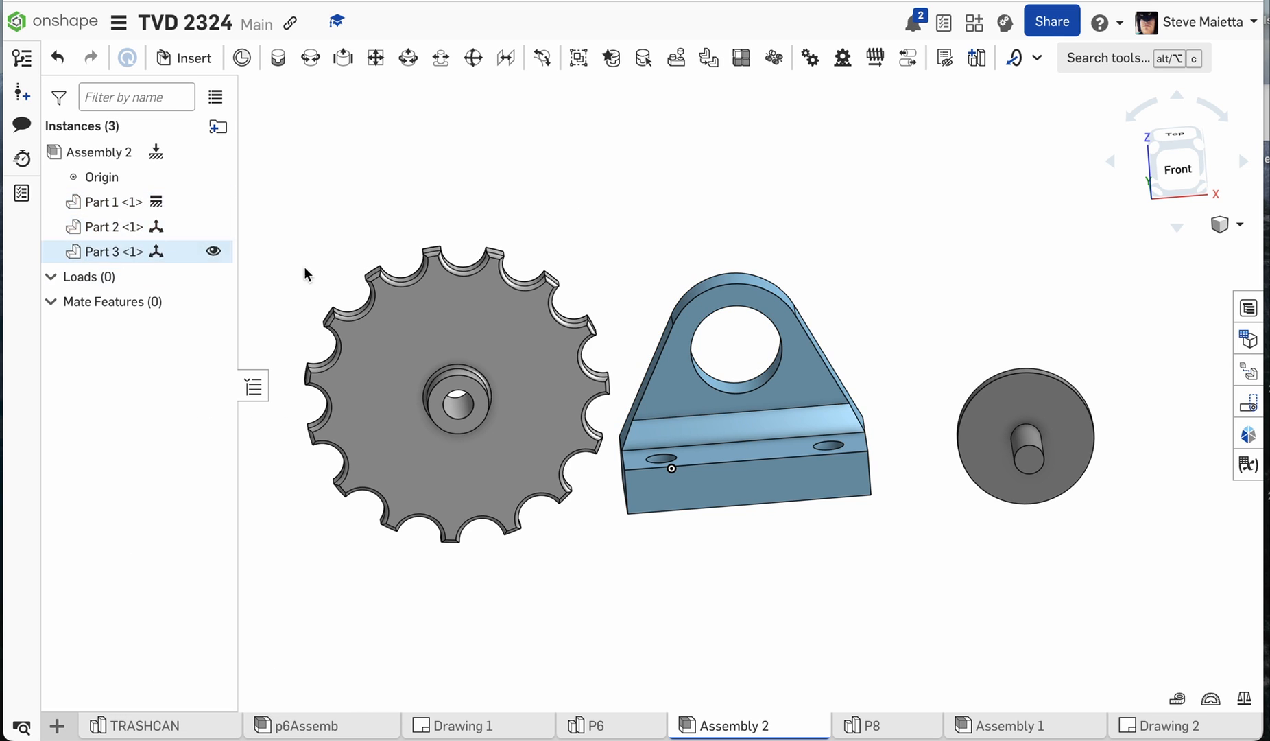
drag(671, 396, 671, 412)
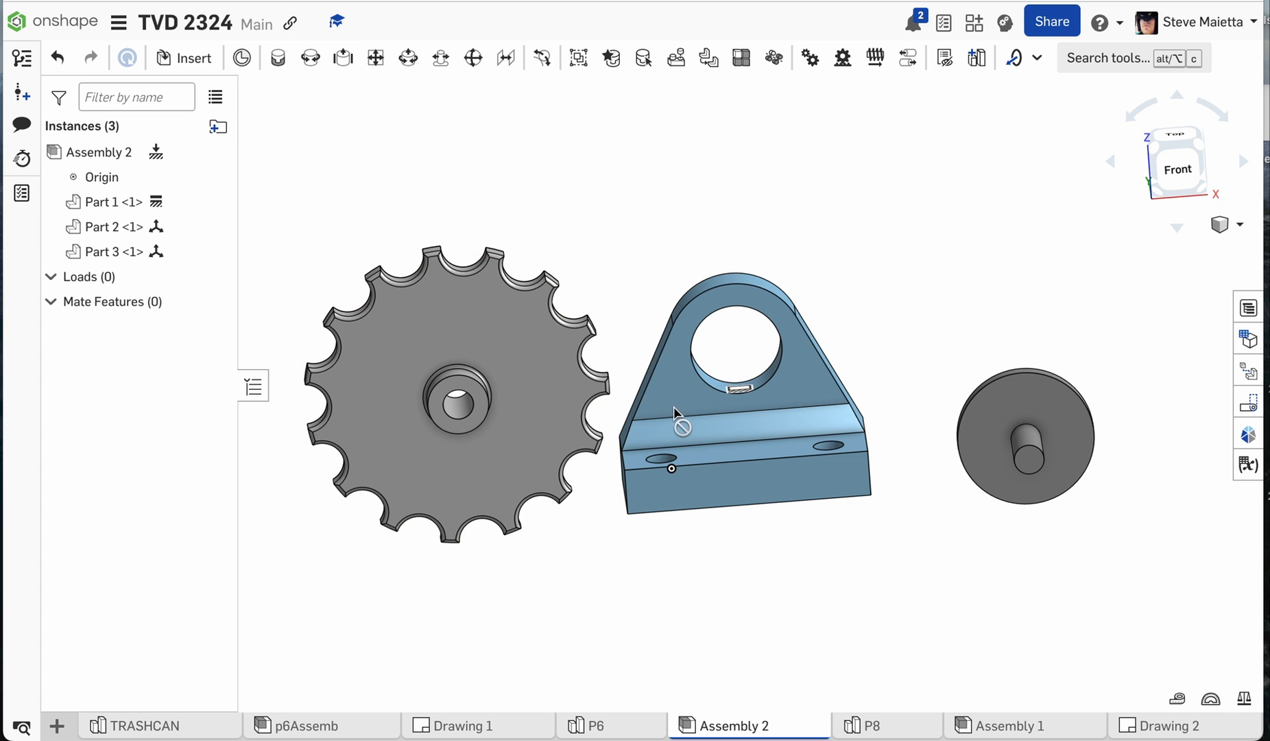
- In top view, move Part 2 about -0.15 in along Y and about -0.34 in along X using the triad manipulator
mouse_move(620, 259)
right_down()
mouse_move(620, 222)
mouse_move(613, 275)
right_up()
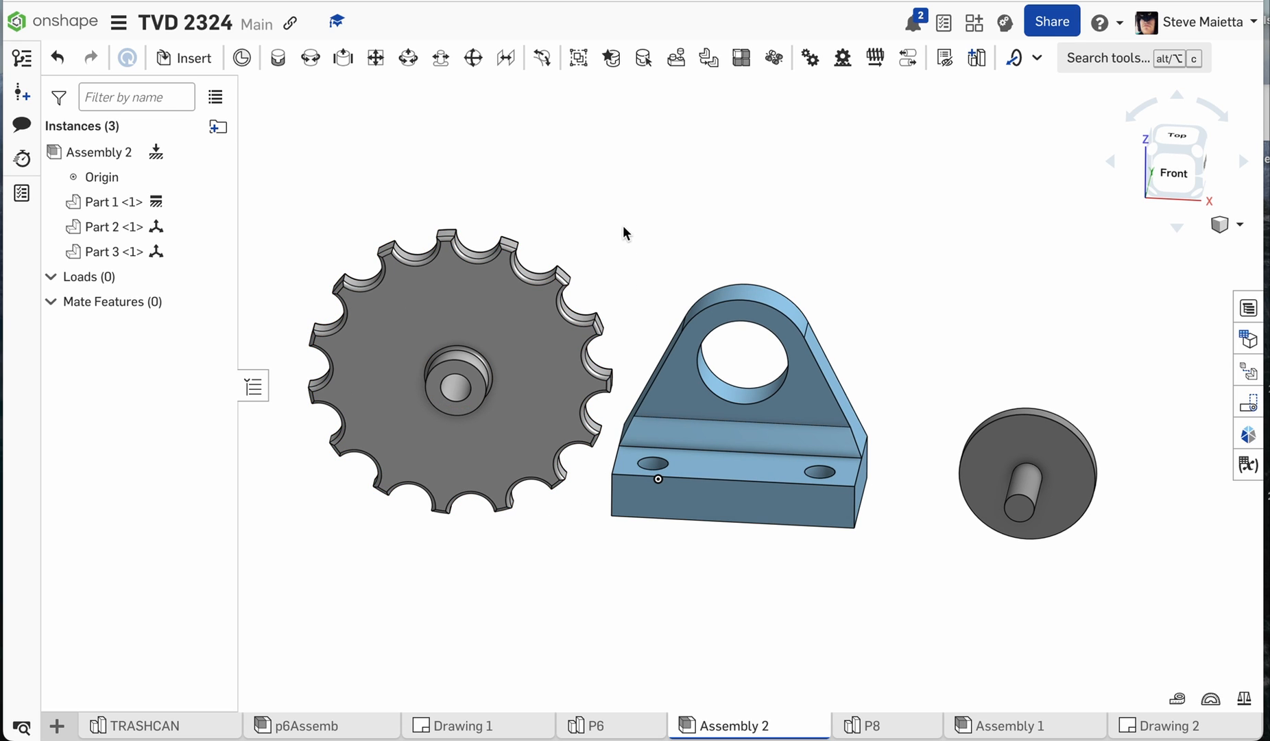
right_drag(623, 218, 629, 293)
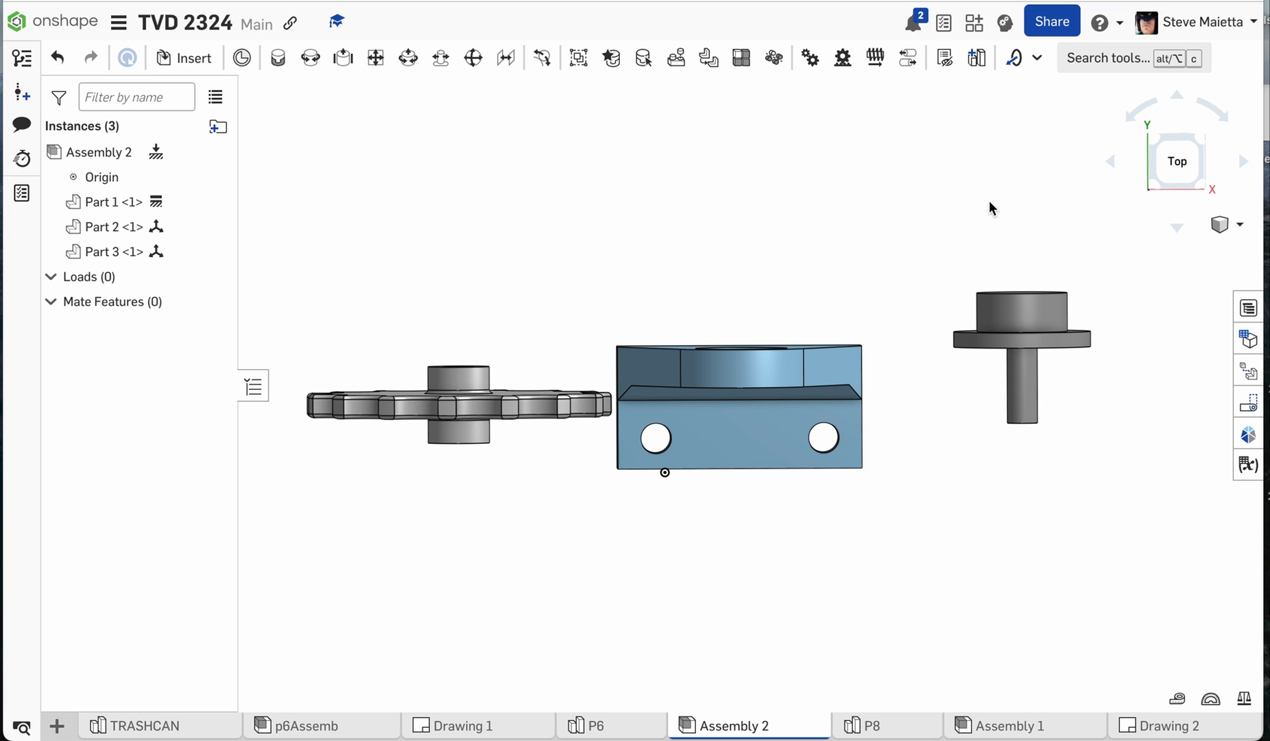
click(1175, 166)
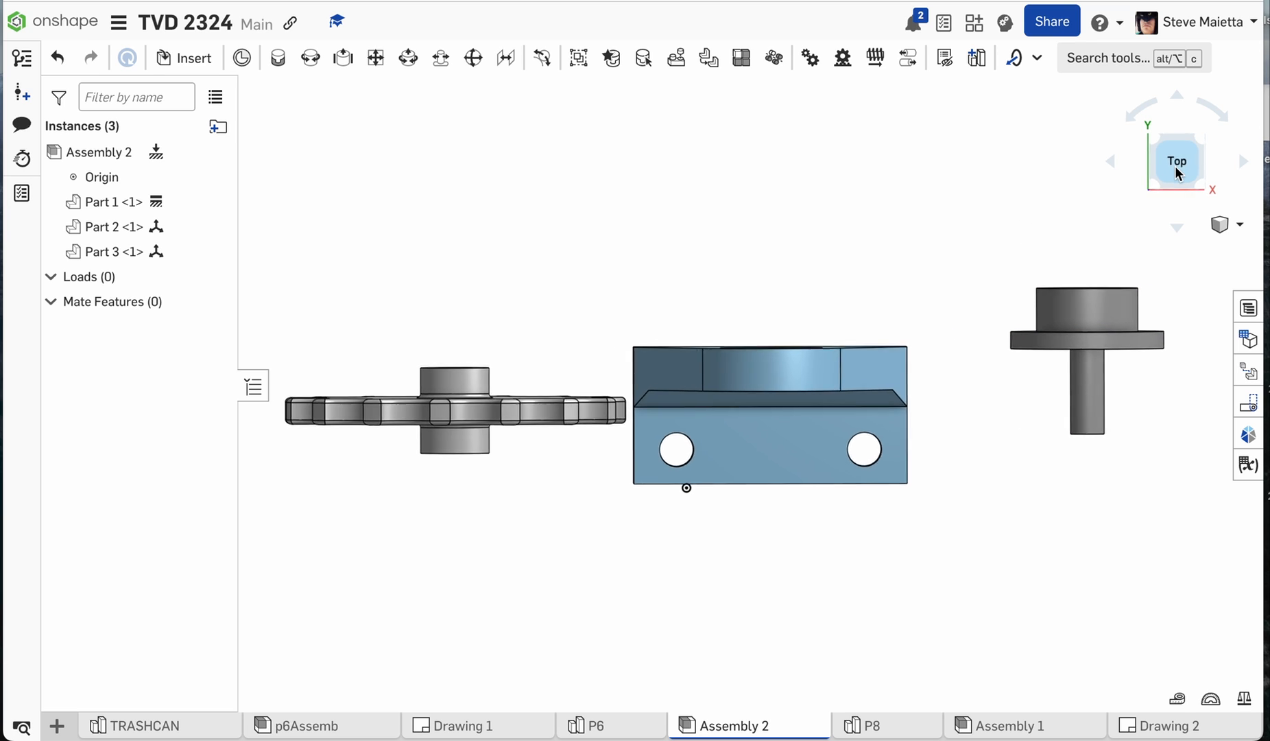
scroll(1021, 250, down, 6)
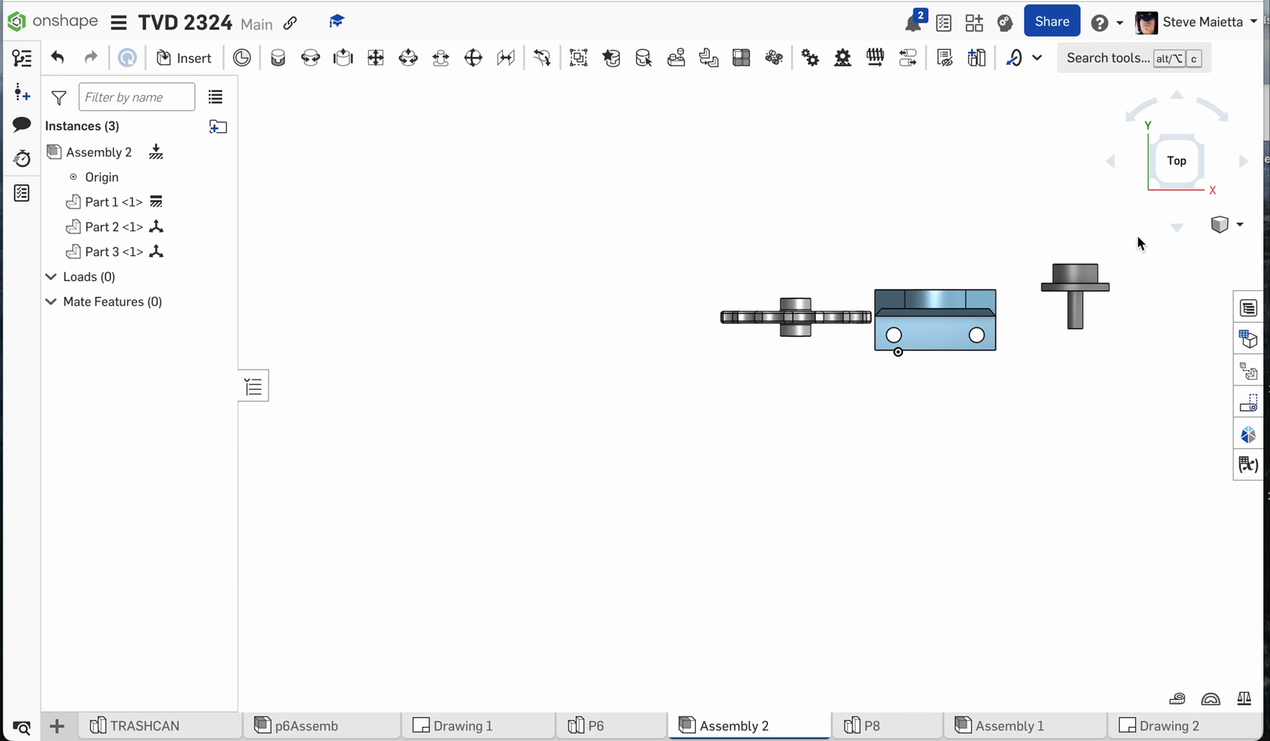
scroll(1130, 257, up, 4)
click(1011, 296)
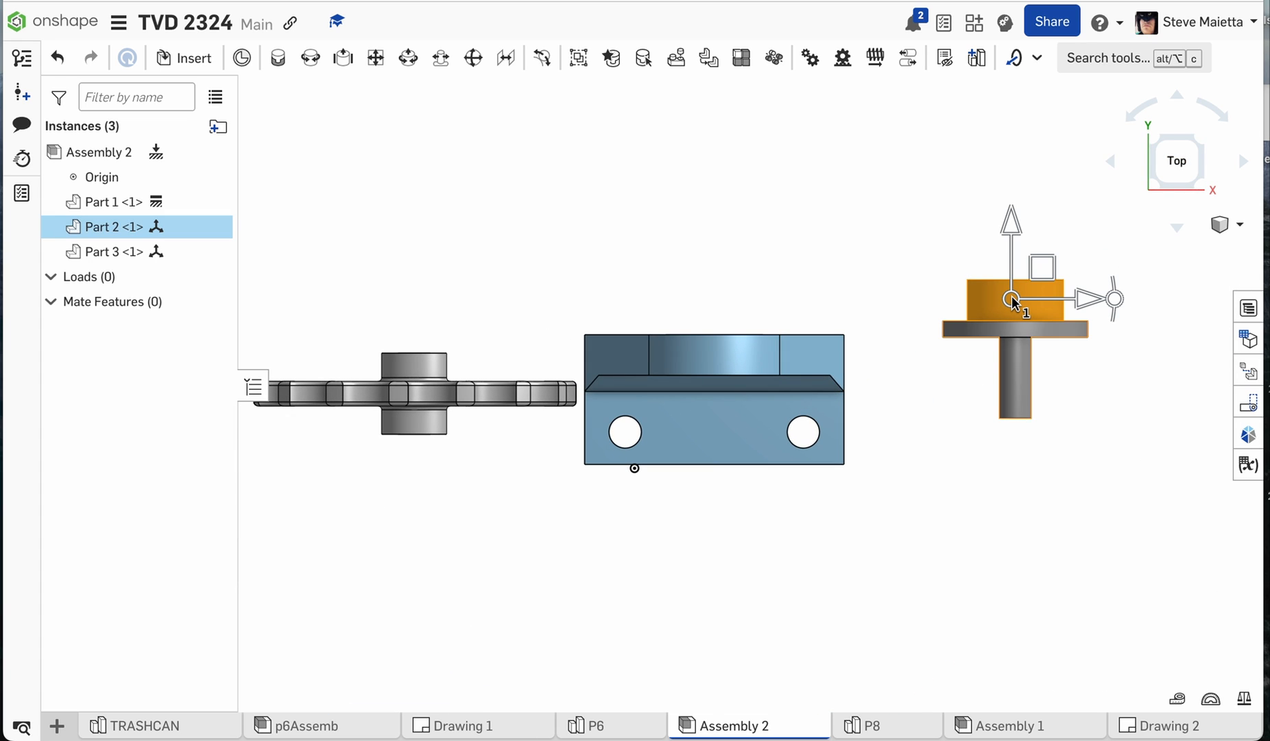
mouse_move(1011, 223)
mouse_down()
mouse_move(1011, 268)
mouse_move(1017, 237)
mouse_up()
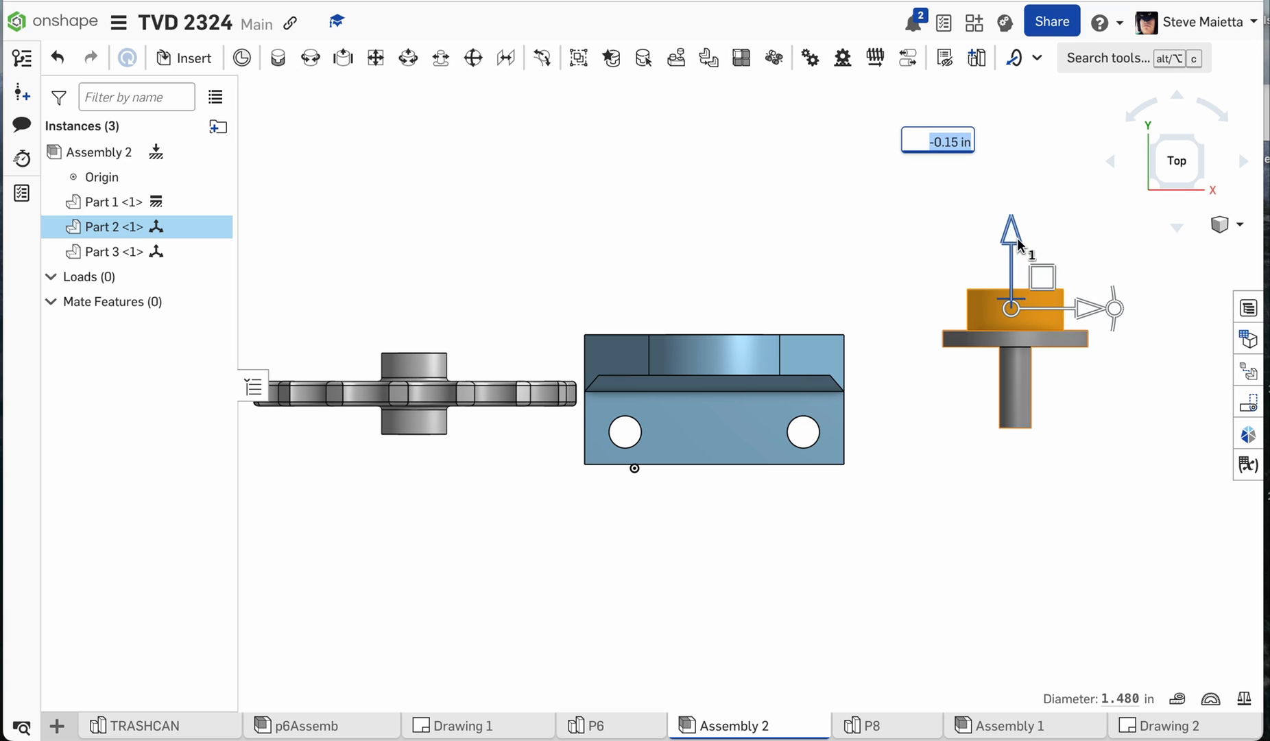
mouse_move(1079, 316)
mouse_down()
mouse_move(1043, 310)
mouse_move(1057, 308)
mouse_up()
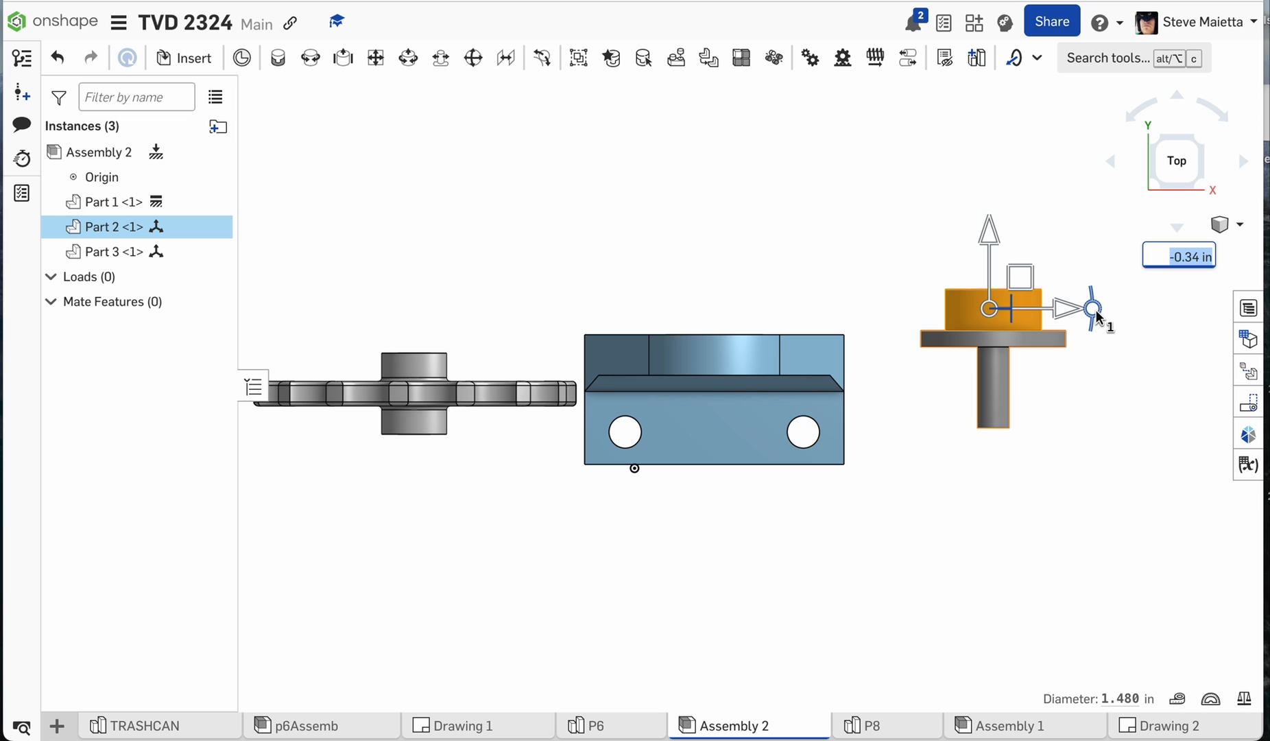
- Rotate Part 2 by 180 degrees in the top view so that its thick boss faces the front
drag(1095, 310, 941, 309)
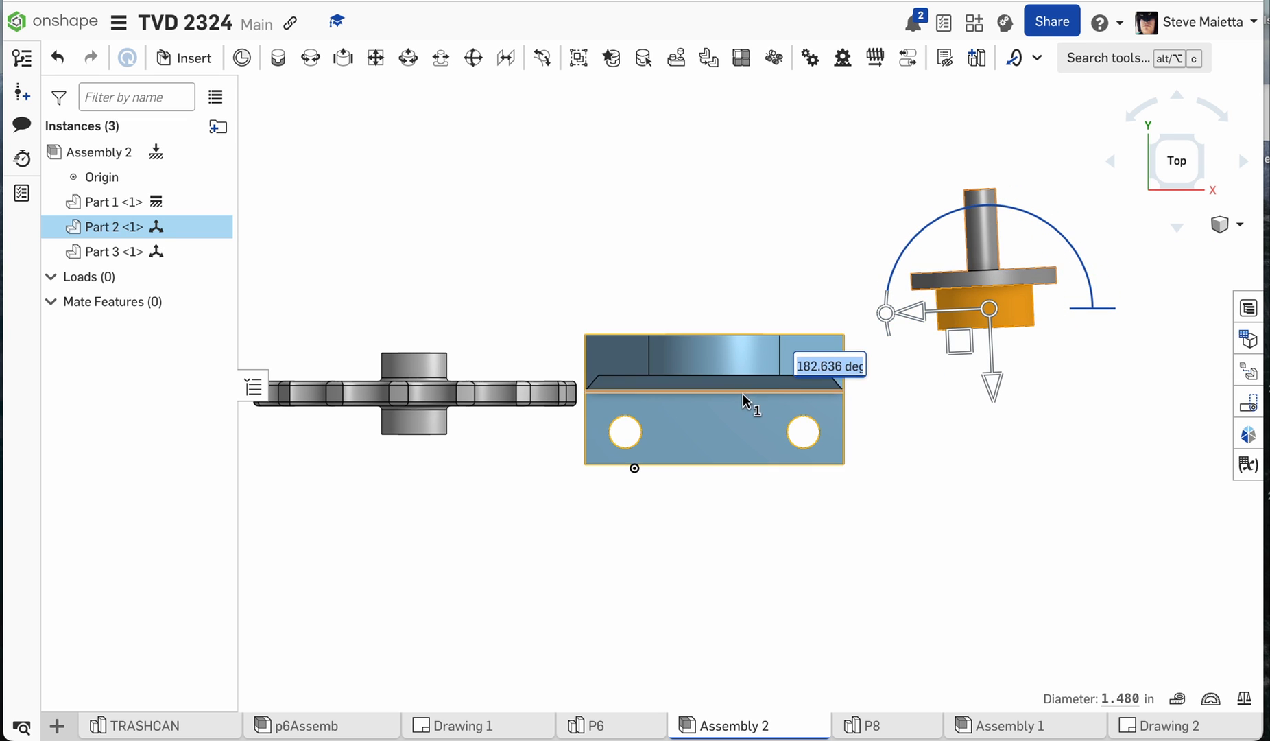
text(1)
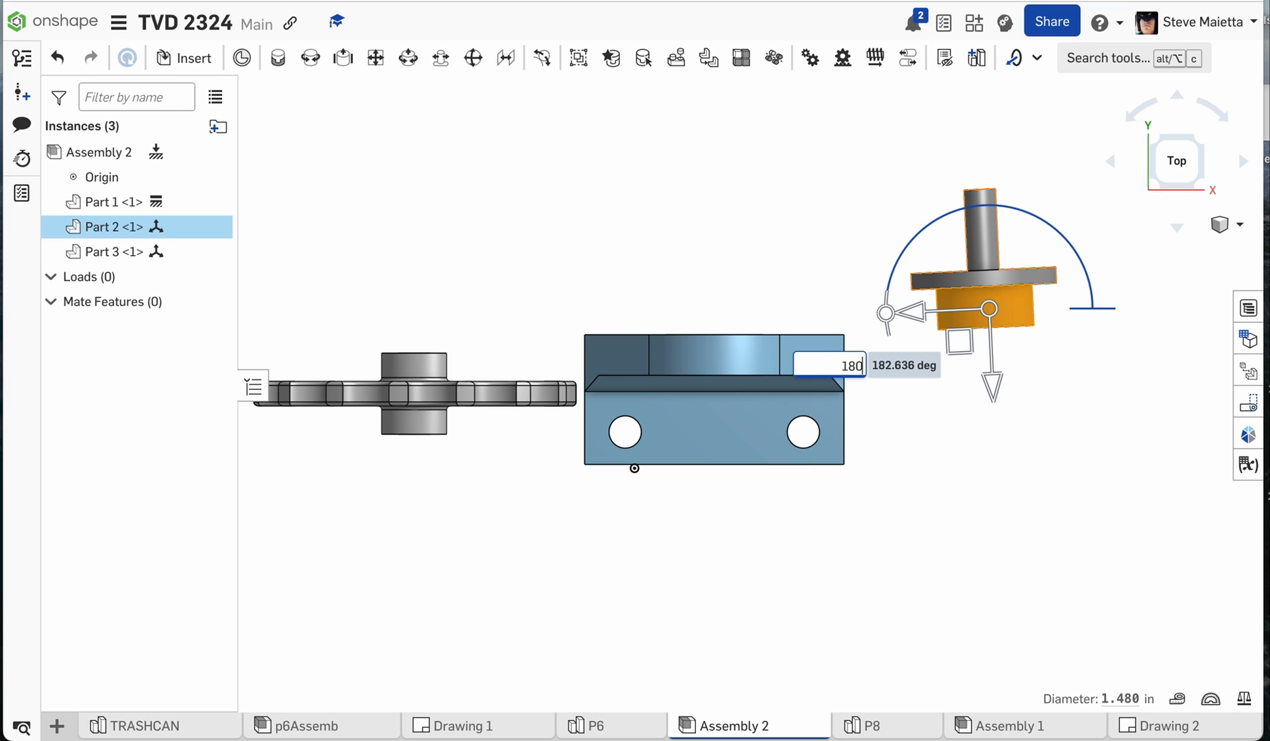
text(80)
key(Return)
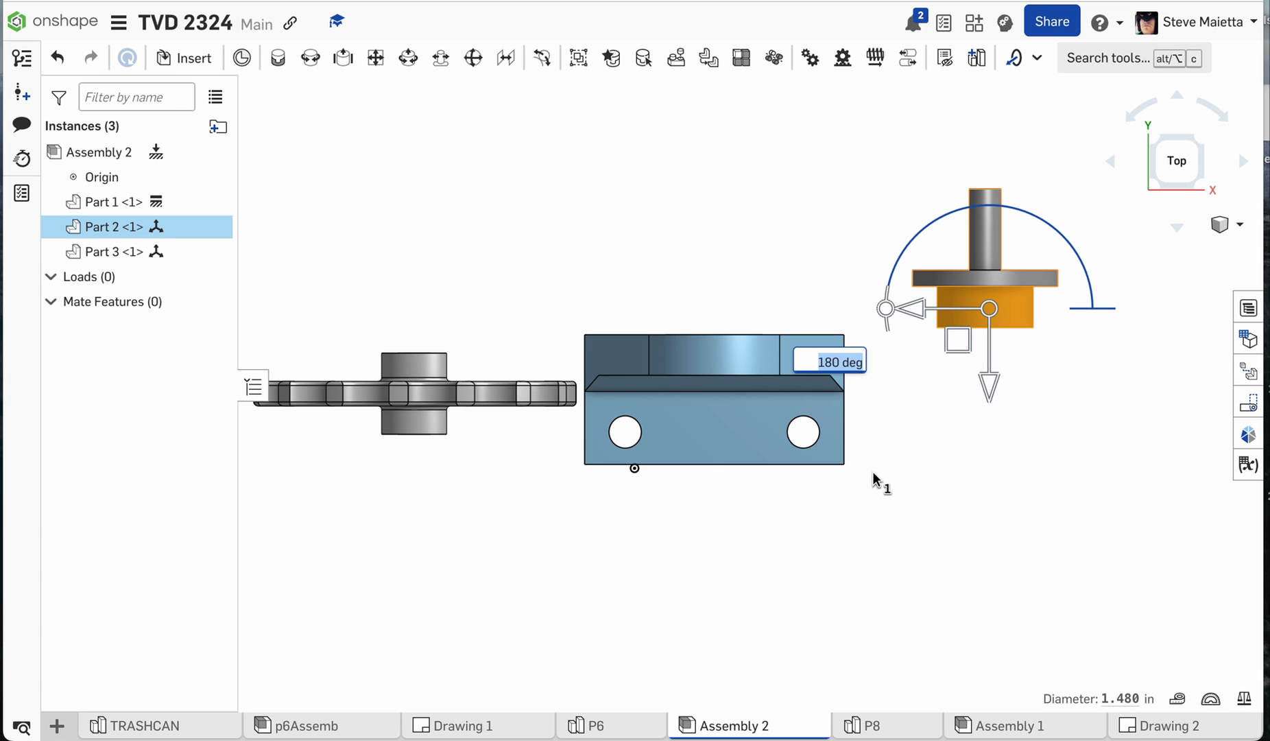
click(871, 402)
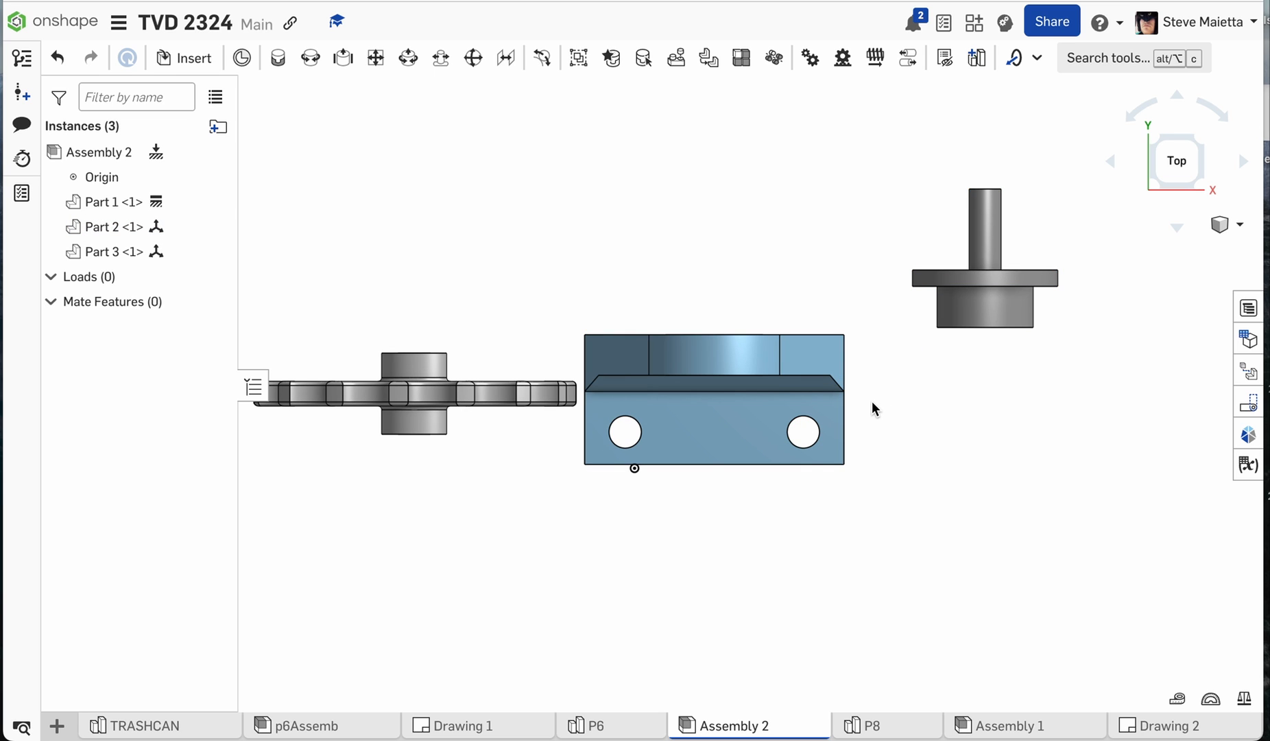
- Move Part 2 in front of the bracket's large hole and back out beside the bracket
right_drag(871, 401, 833, 331)
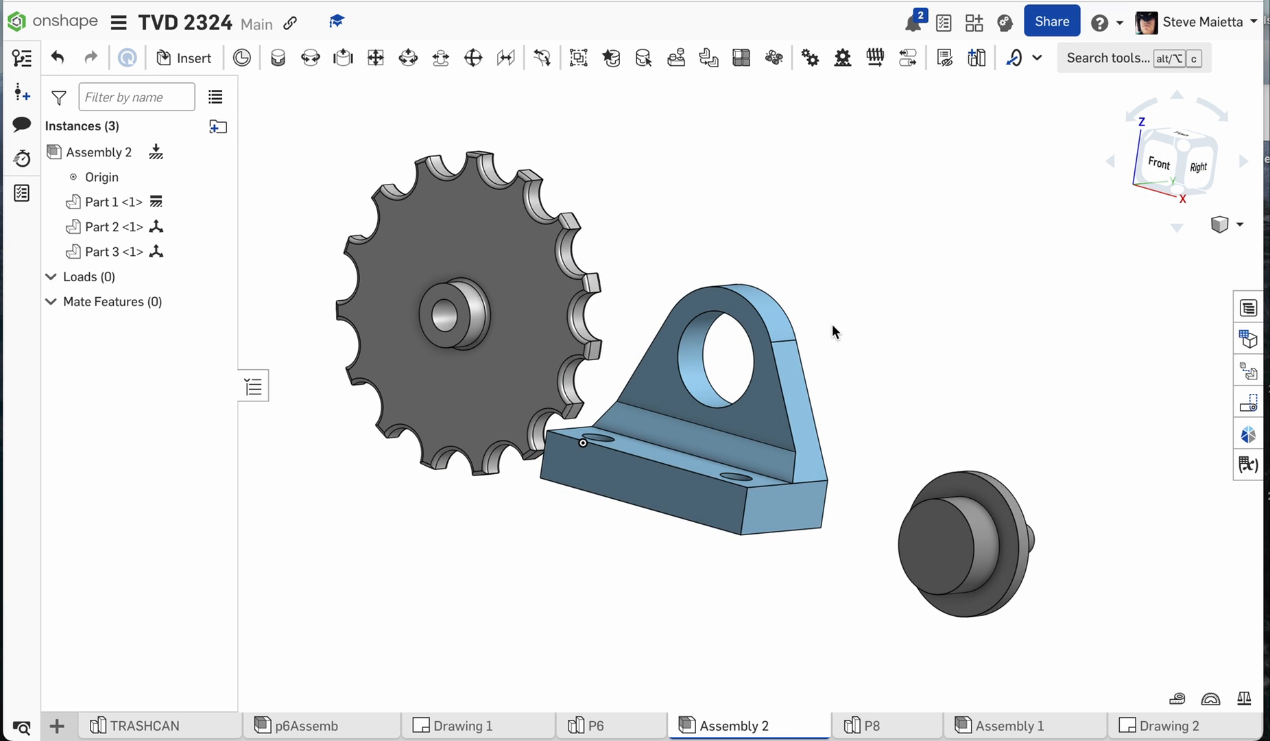
drag(923, 524, 733, 350)
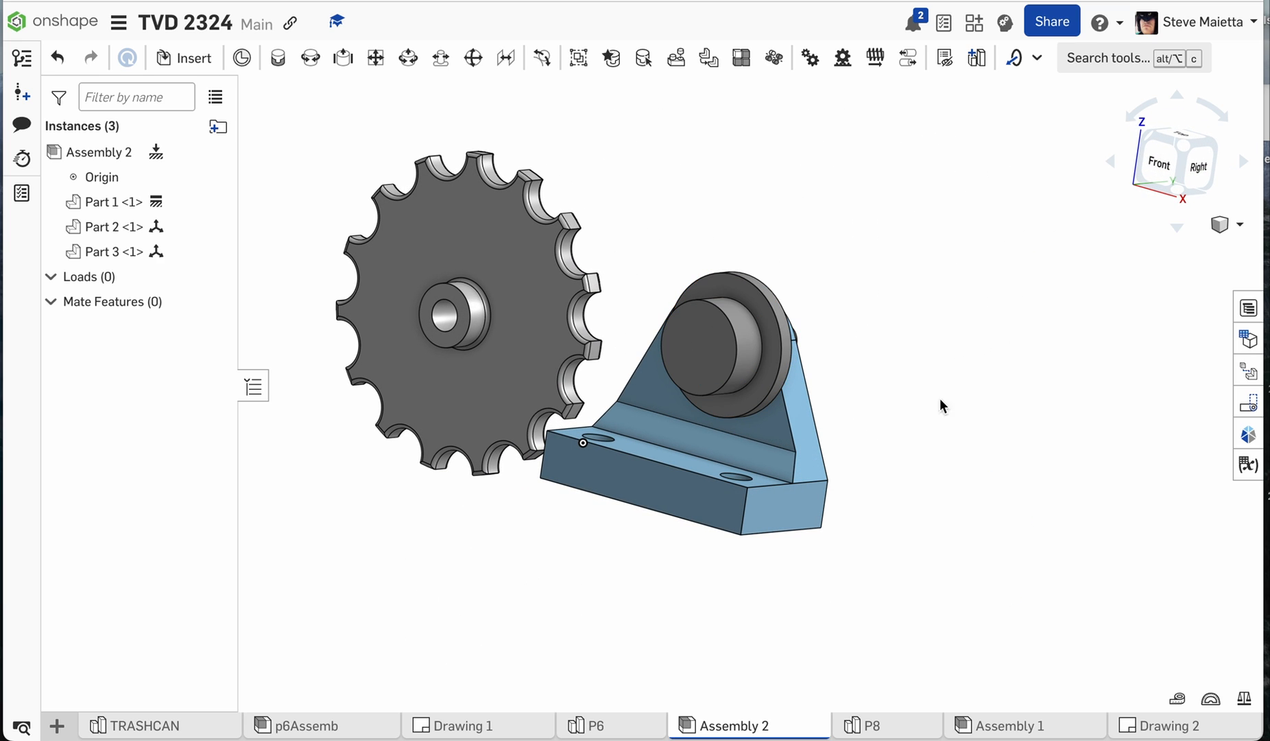
right_click(940, 400)
click(873, 405)
drag(729, 317, 904, 305)
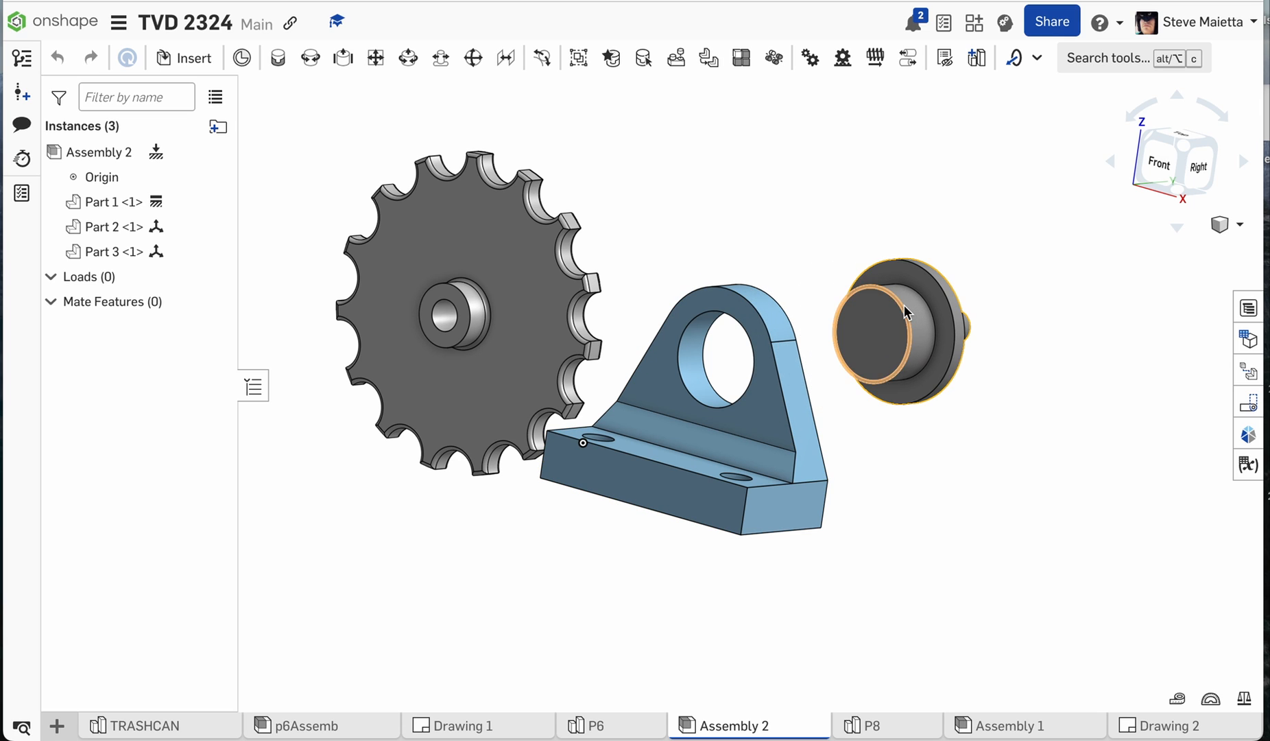
- Create a Fastened mate joining the center of Part 2's thick boss face to the front edge center of the bracket's large hole
click(278, 60)
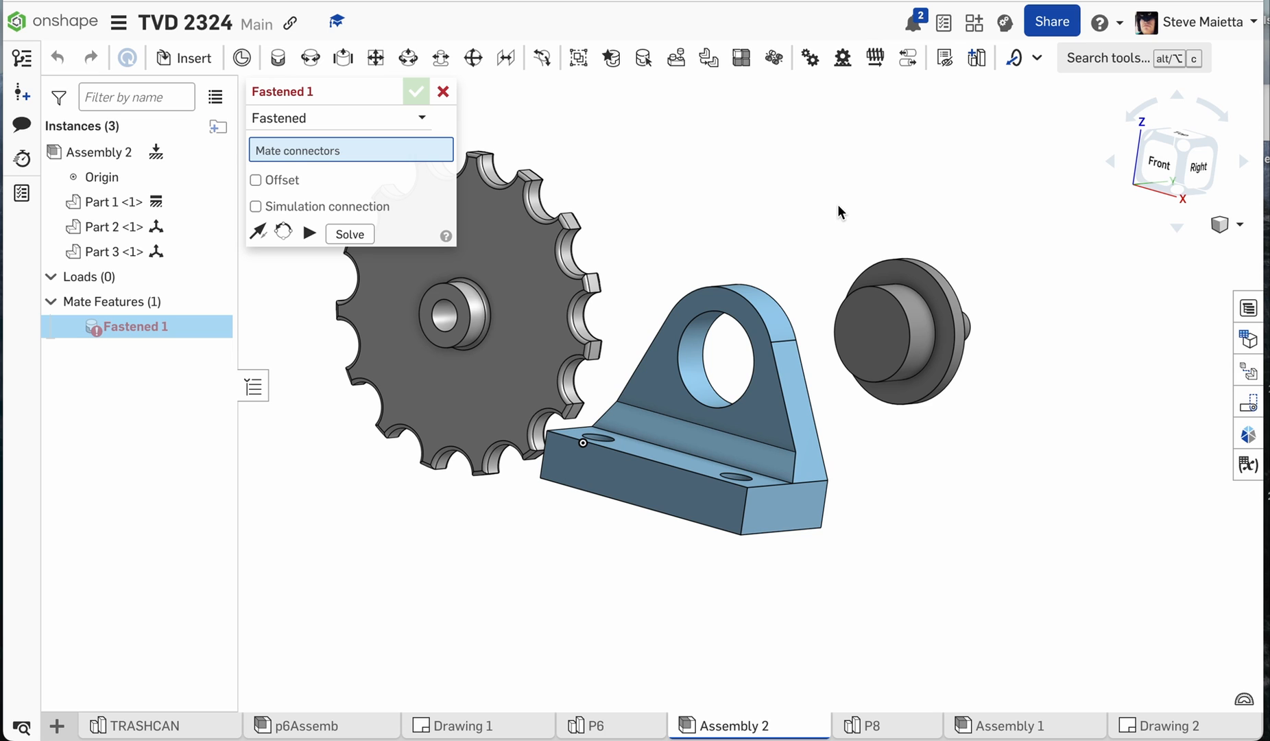
scroll(838, 203, up, 5)
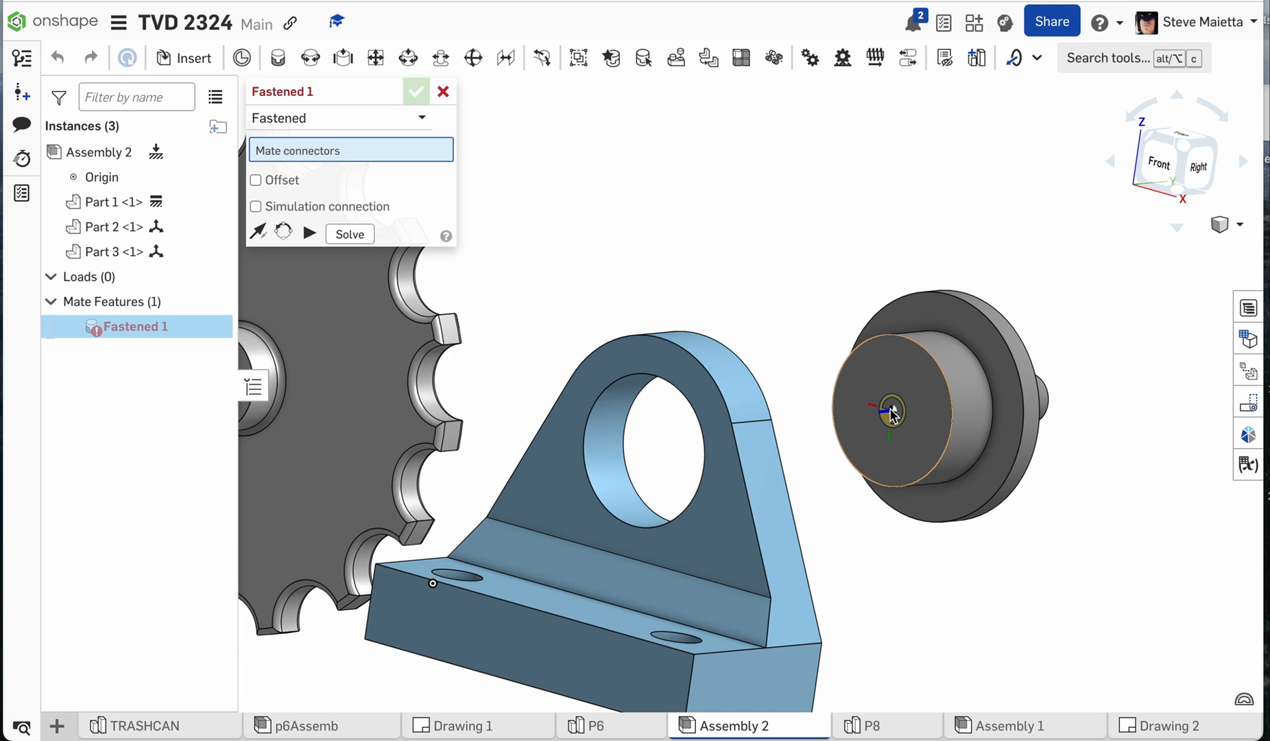
click(892, 414)
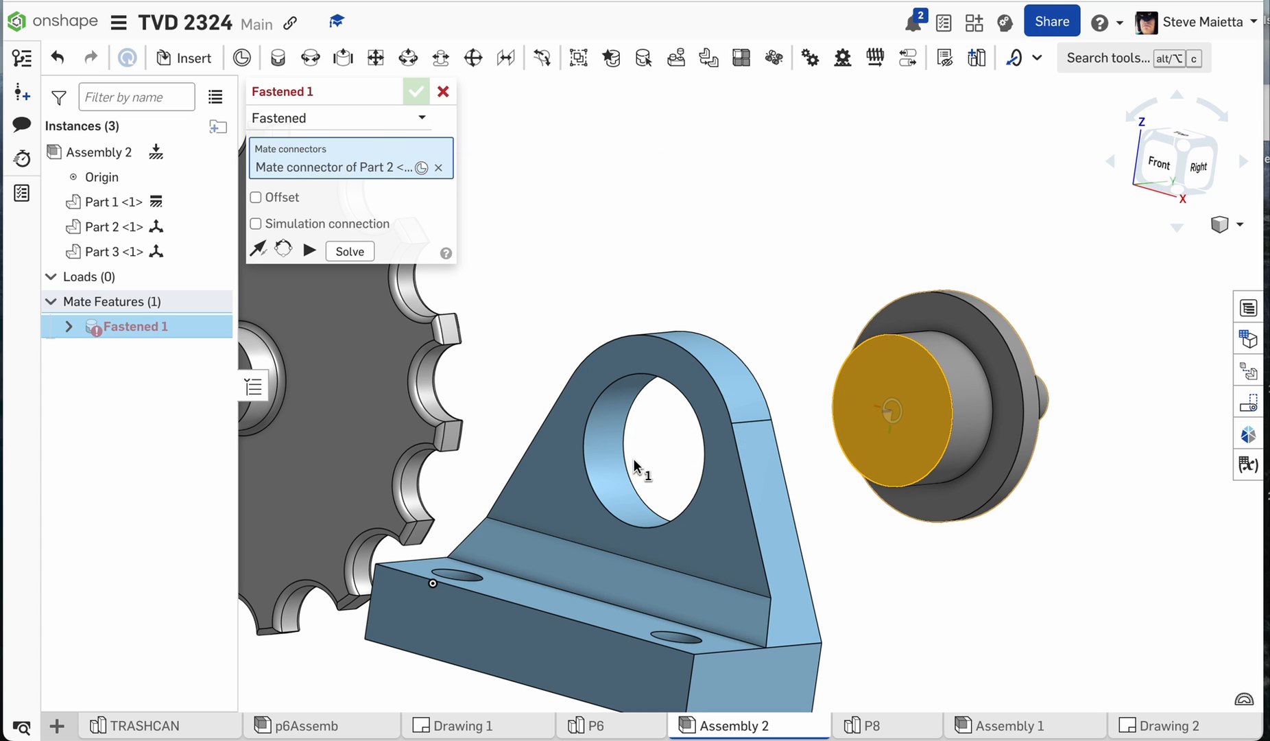
right_drag(644, 457, 624, 457)
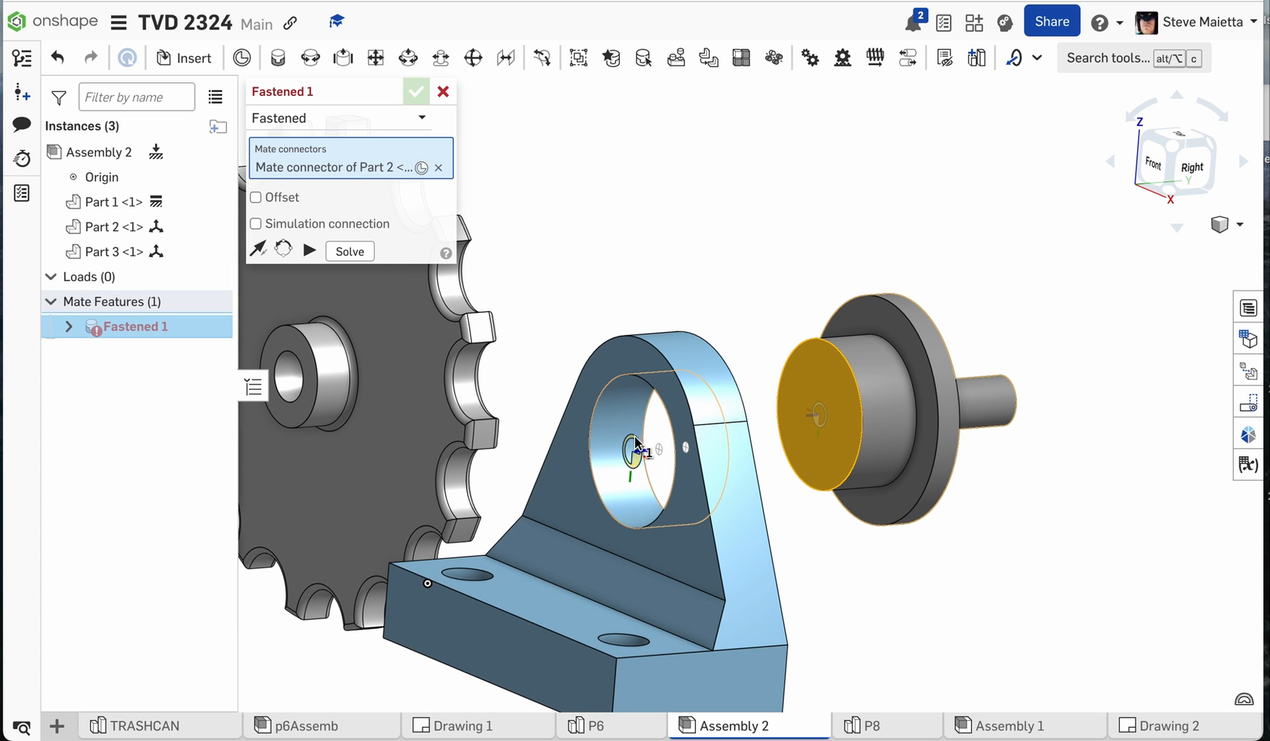
click(631, 448)
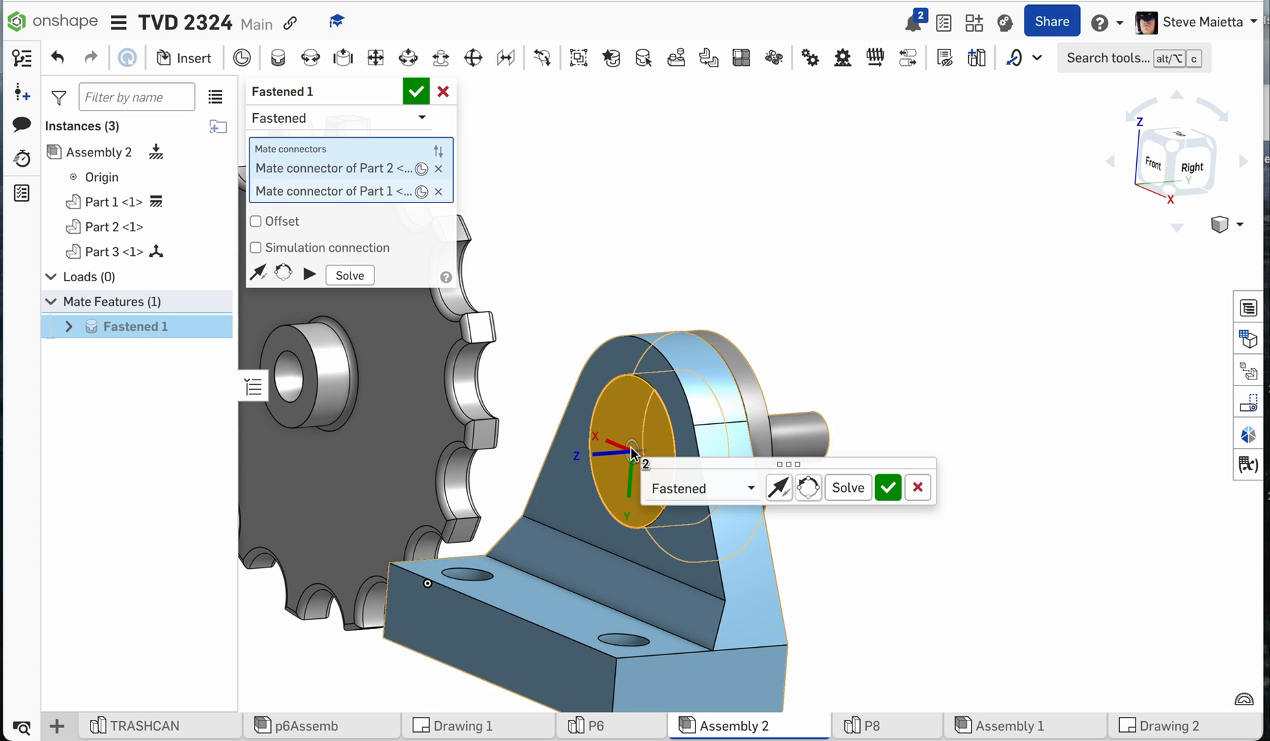
click(415, 92)
- Reopen the Fastened 1 mate for editing and flip its primary axis back and forth, ending in the original direction
right_drag(766, 209, 793, 218)
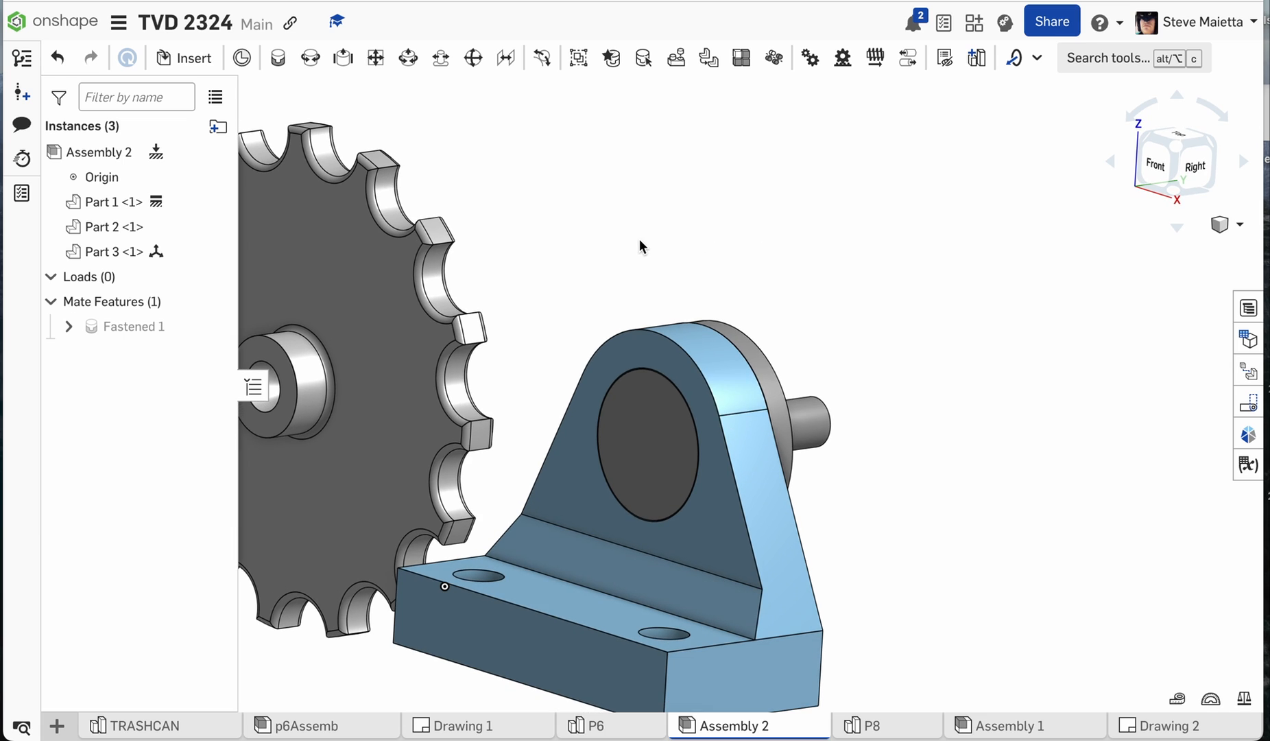
scroll(642, 234, down, 2)
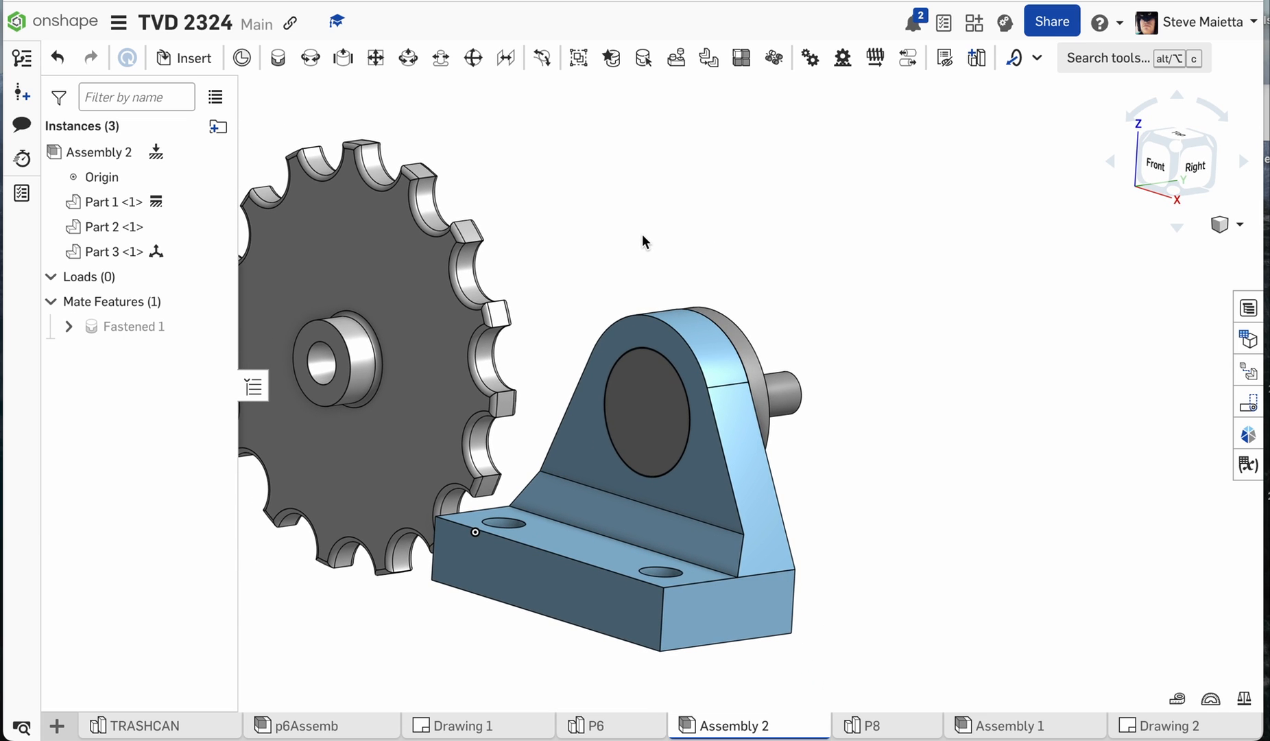
double_click(107, 334)
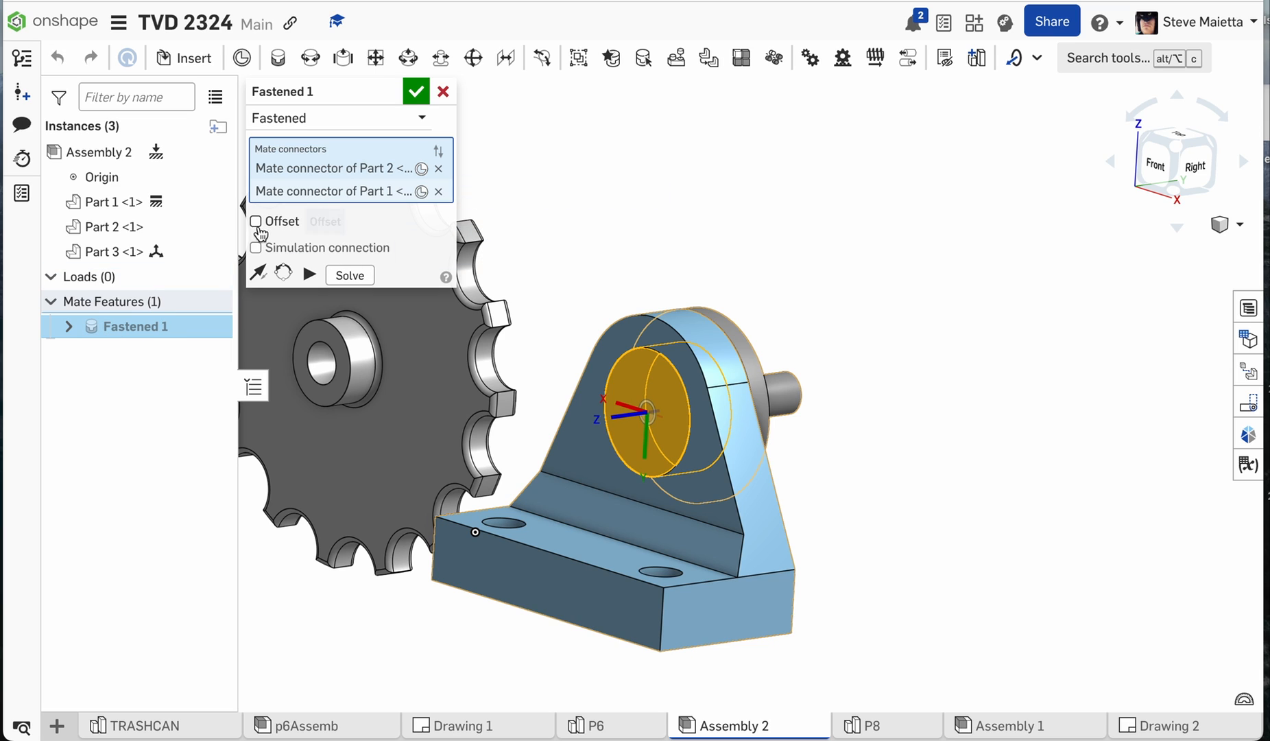
click(259, 274)
click(259, 274)
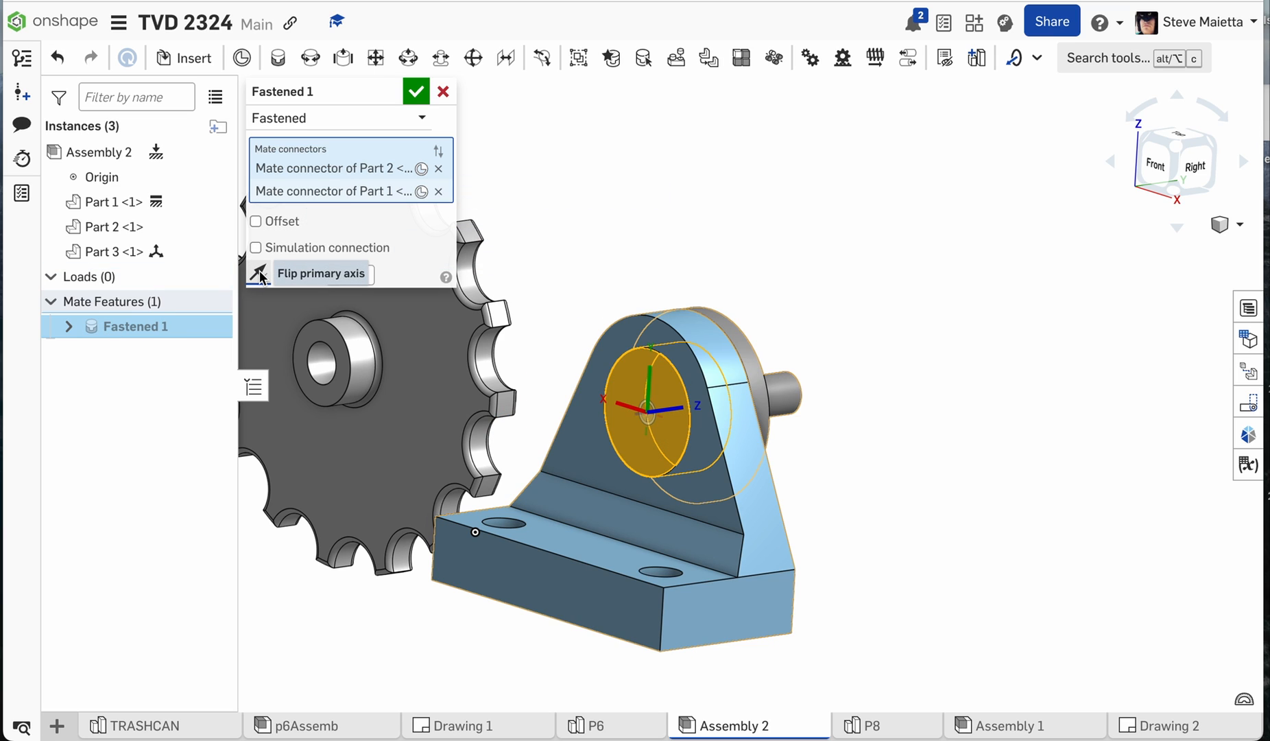
click(260, 275)
click(260, 275)
click(260, 275)
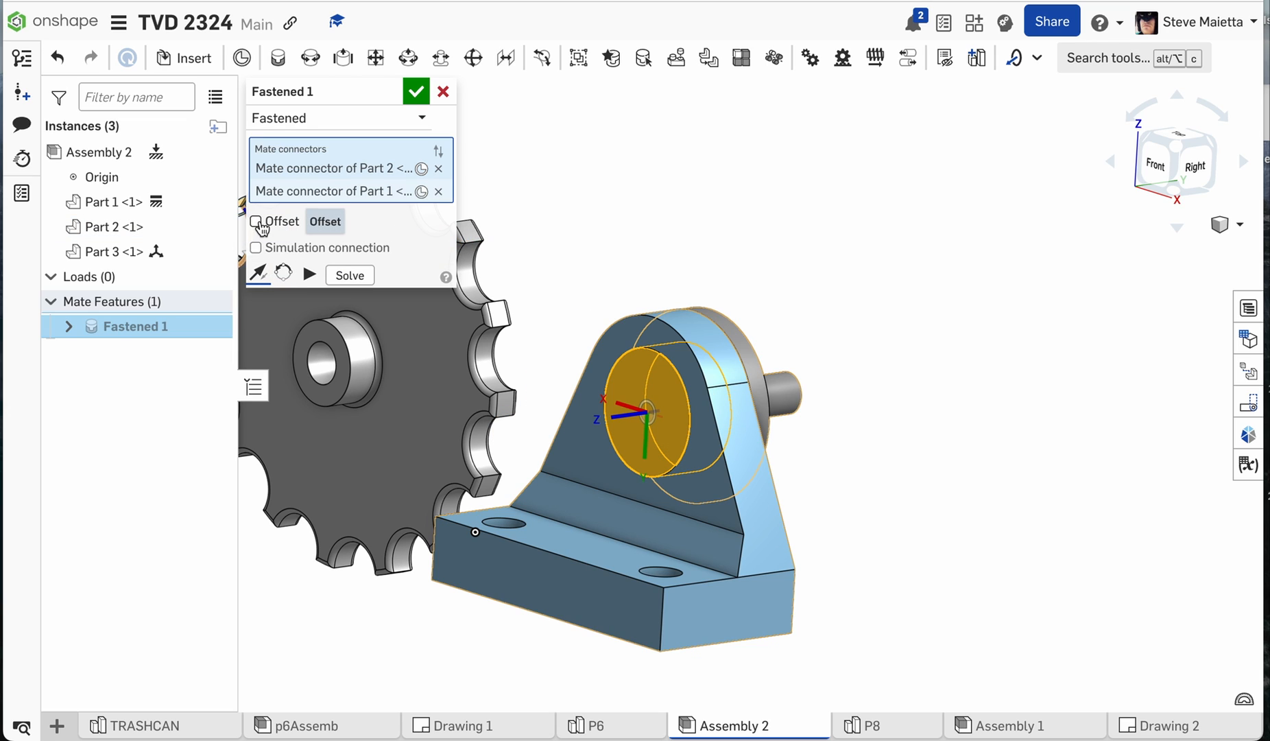
- Enable the Fastened mate's offset, try an X offset of 0.5 in and return it to 0 in
click(255, 222)
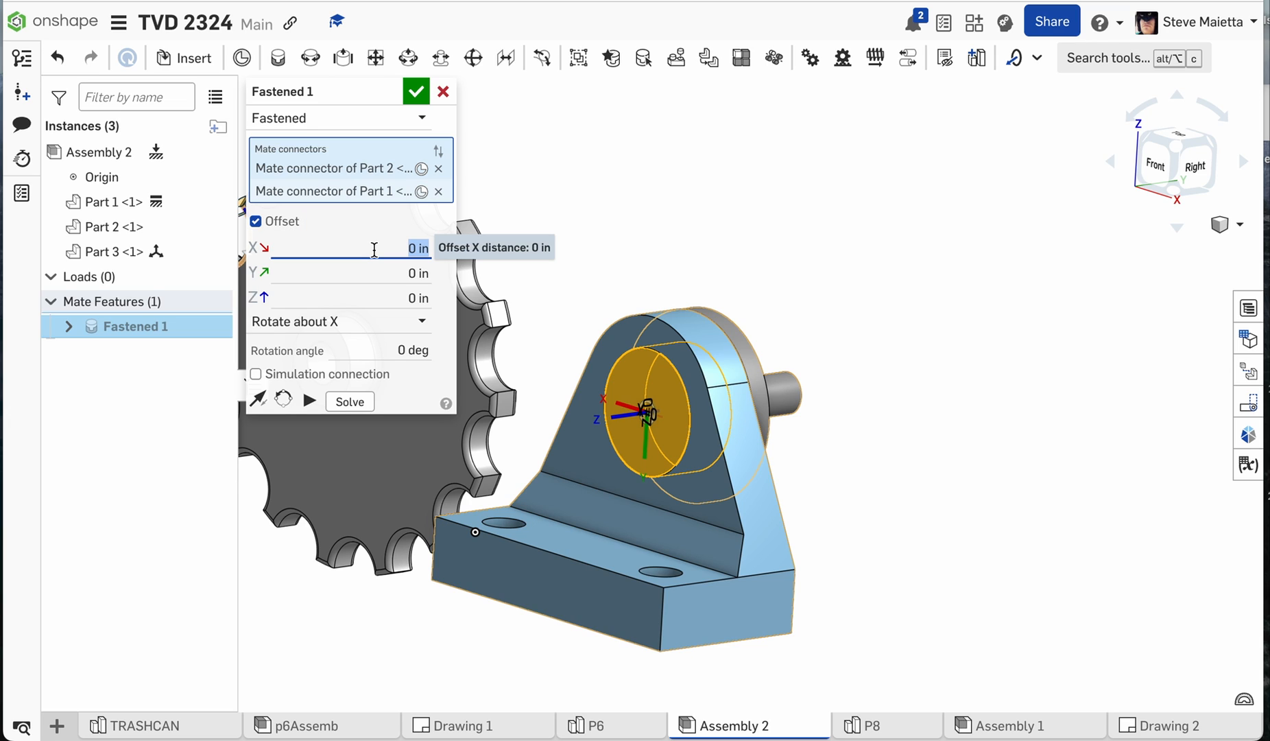
key(Up)
key(Up)
key(Up)
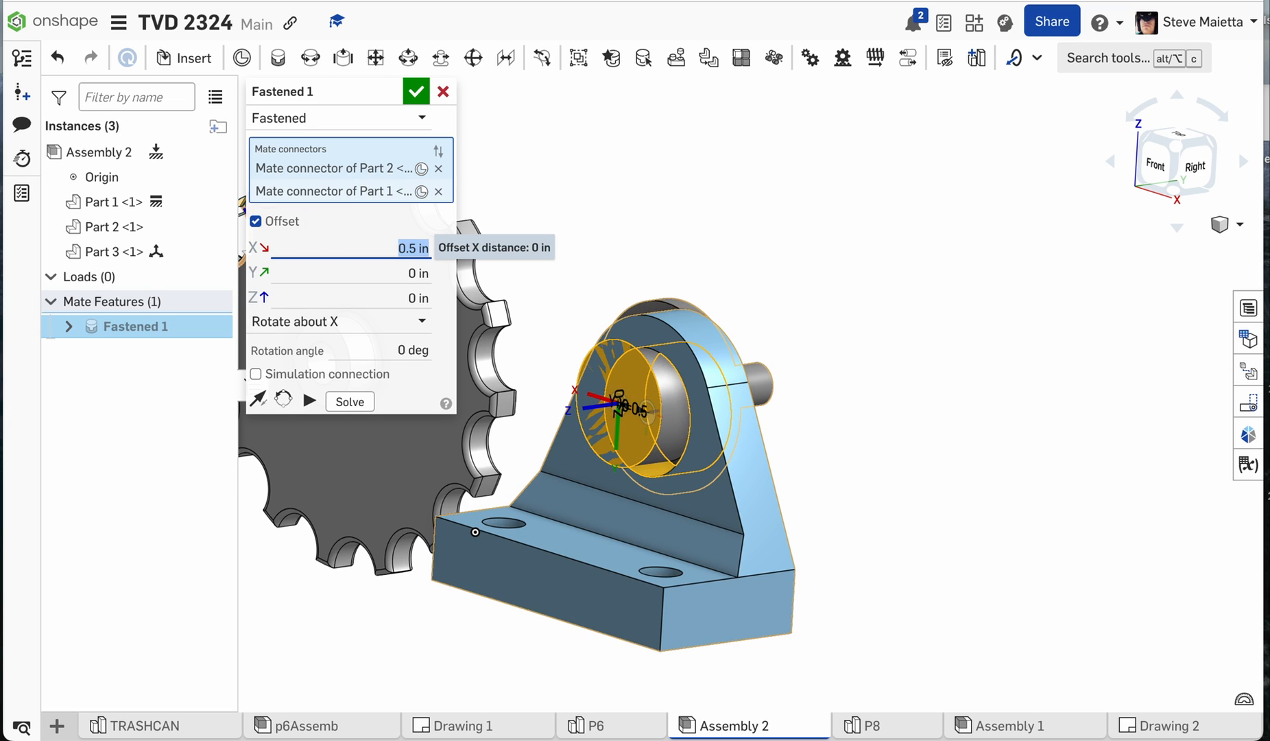
key(Down)
key(Down)
key(Down)
key(Down)
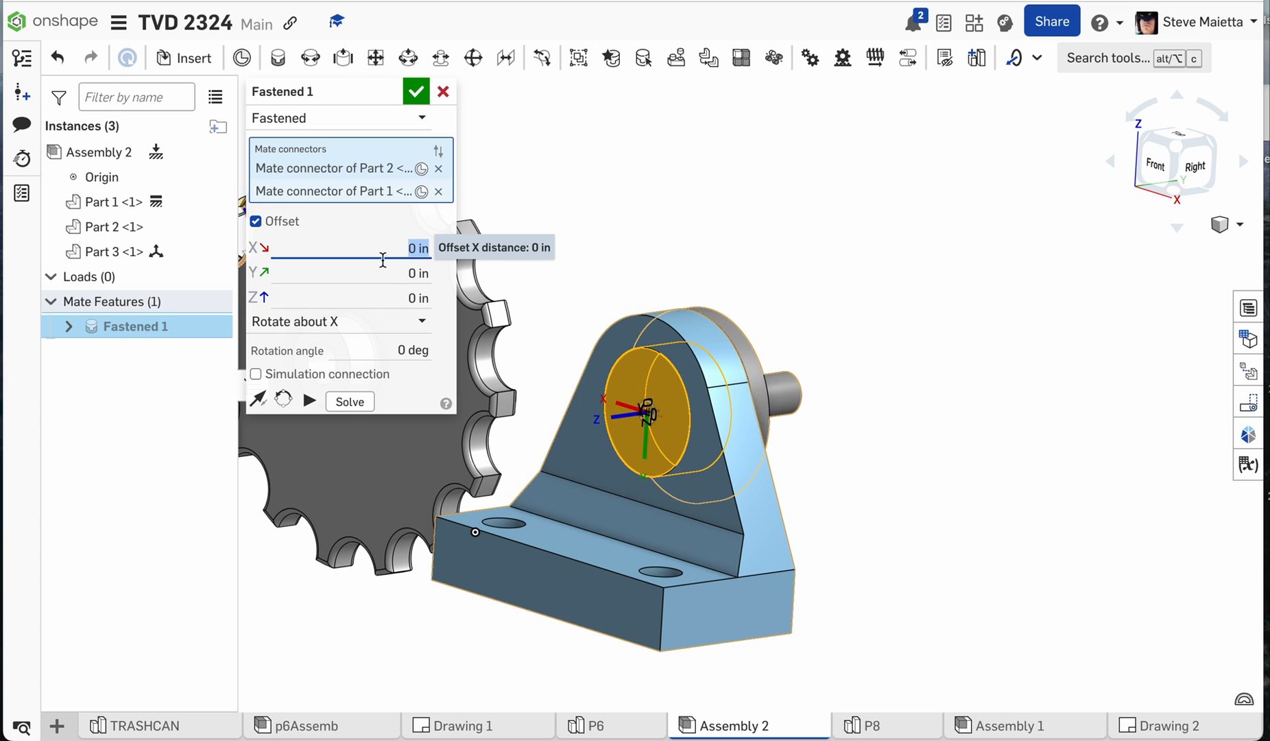
- Try a Z offset on the Fastened mate and return it to 0 in
click(401, 296)
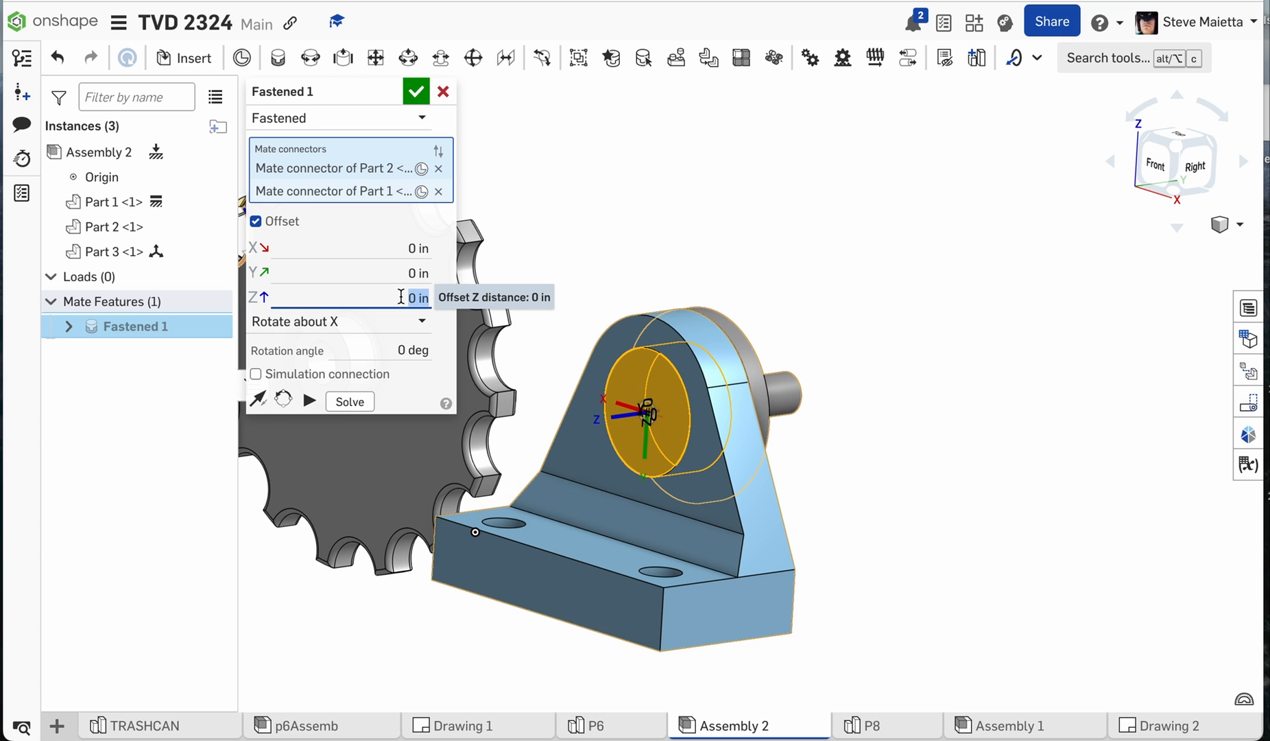
key(Up)
key(Up)
key(Down)
key(Down)
key(Down)
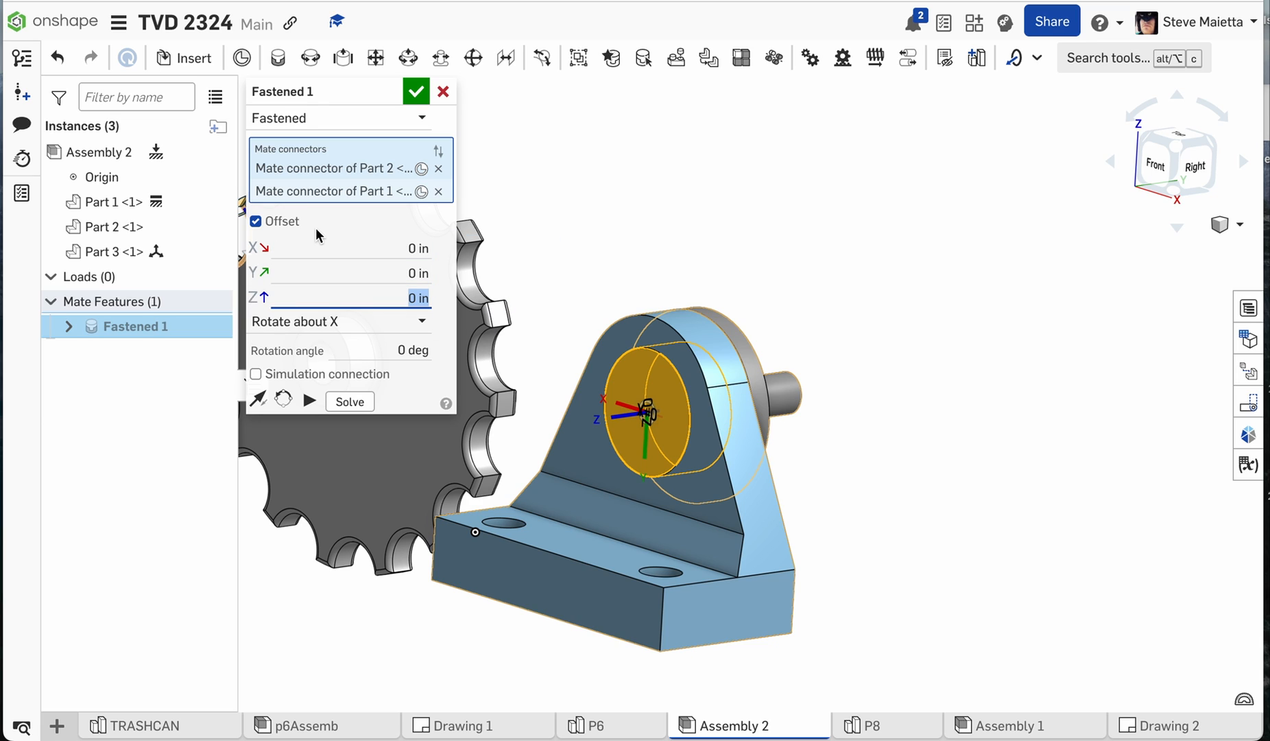
- Show the offset's rotation axis choices, turn the offset off and accept the Fastened mate
click(423, 323)
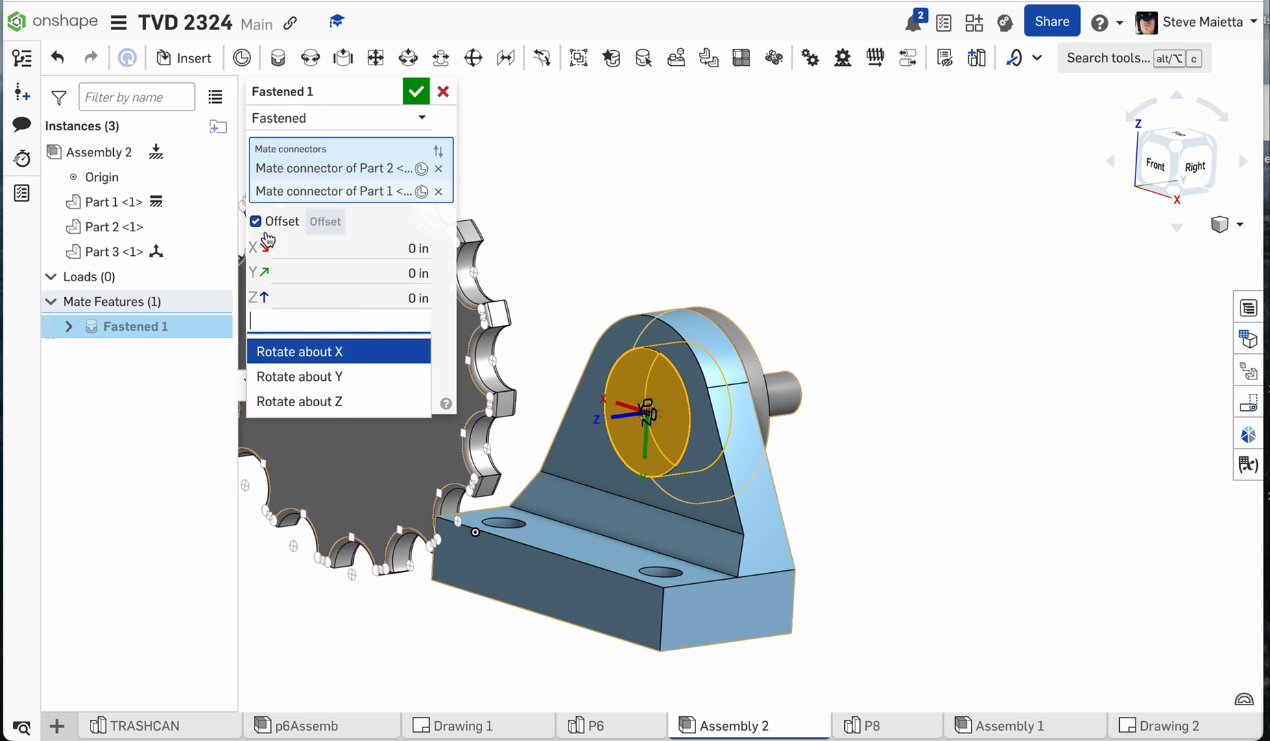
click(257, 221)
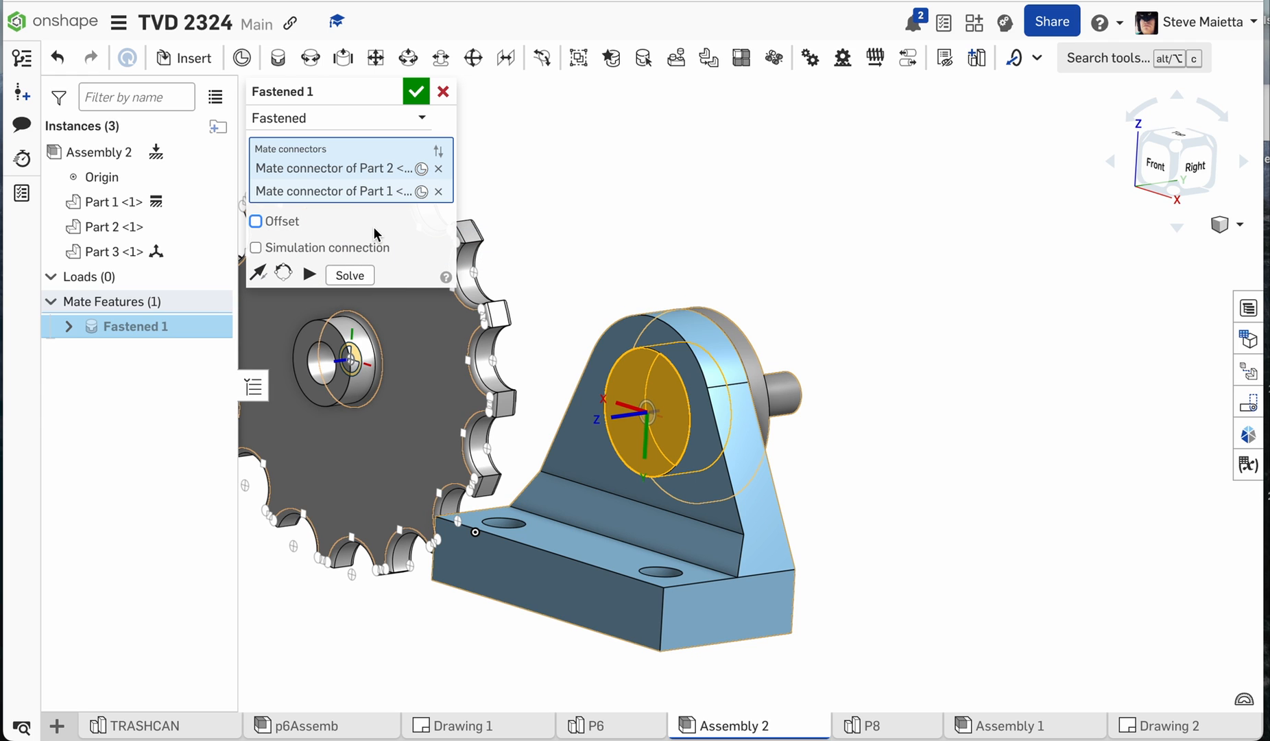
click(415, 93)
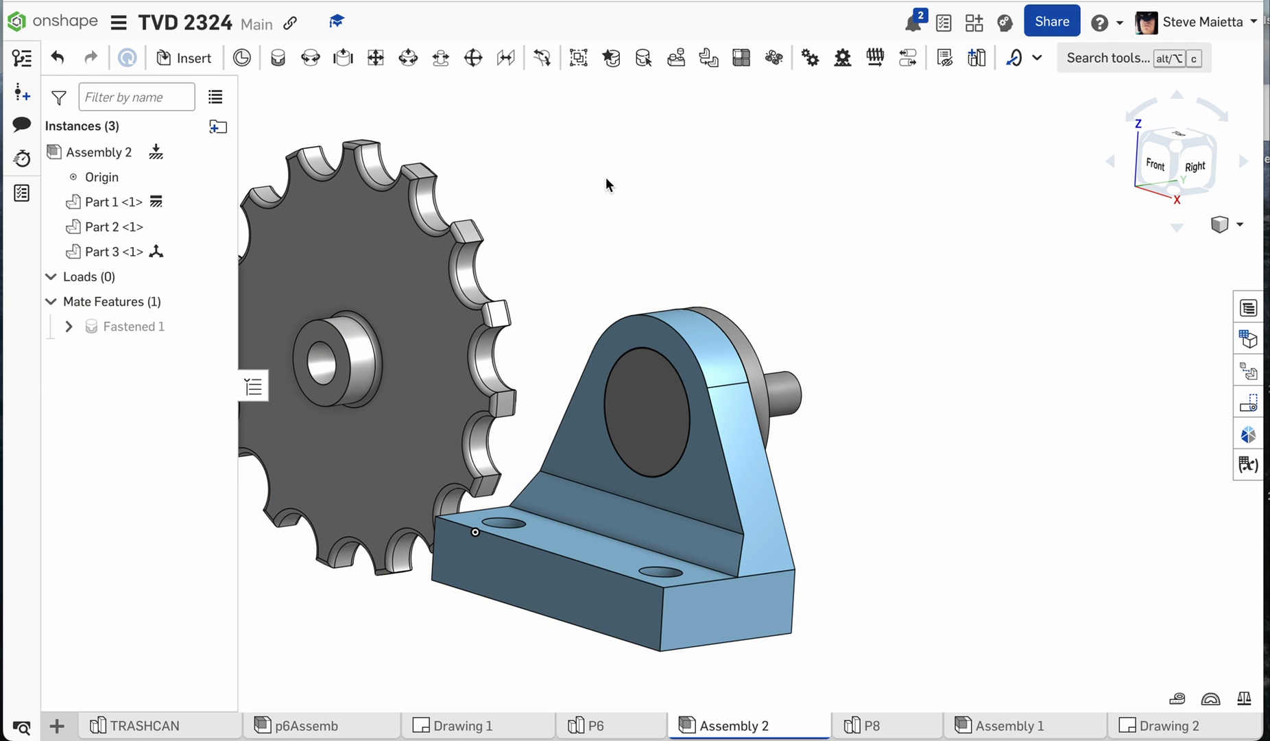
- Start a Revolute mate with the center of the hole edge on the sprocket's bracket-side hub face as its first connector
key(shift+2)
right_drag(727, 287, 1000, 328)
scroll(1000, 326, down, 5)
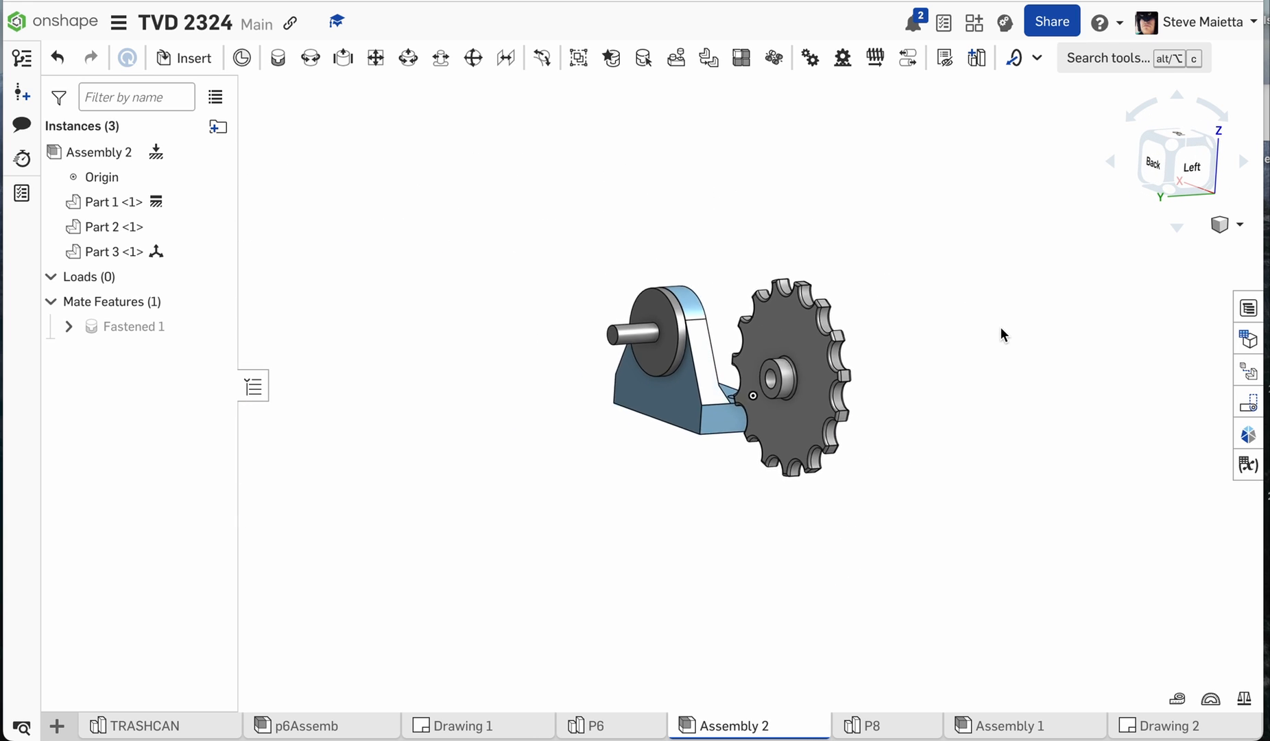
scroll(744, 331, up, 5)
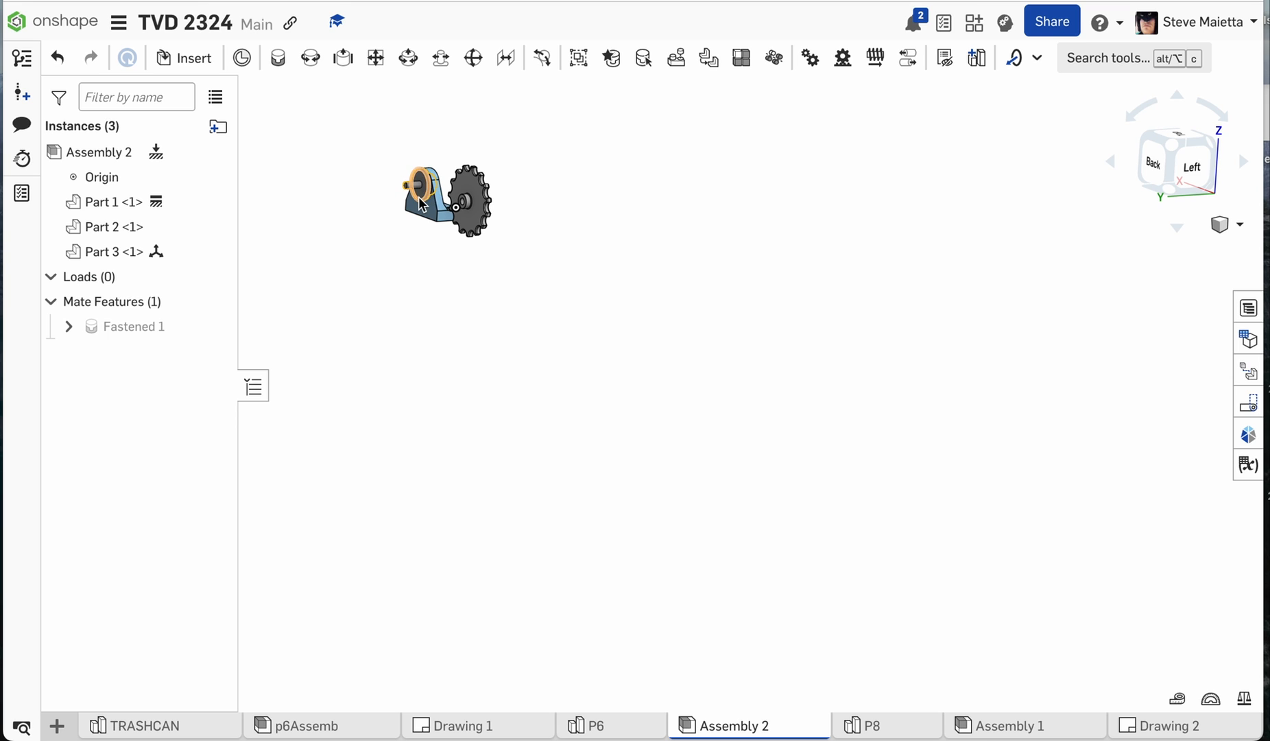
scroll(420, 203, up, 2)
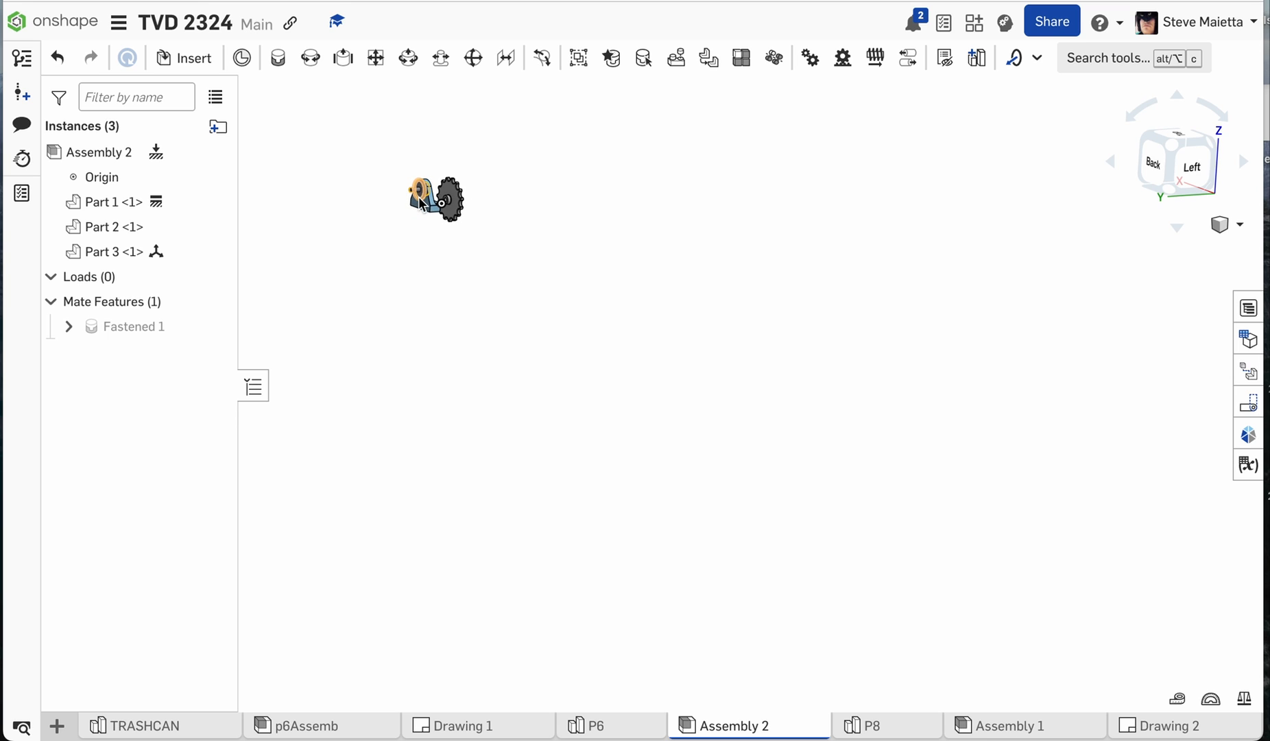
scroll(418, 175, down, 5)
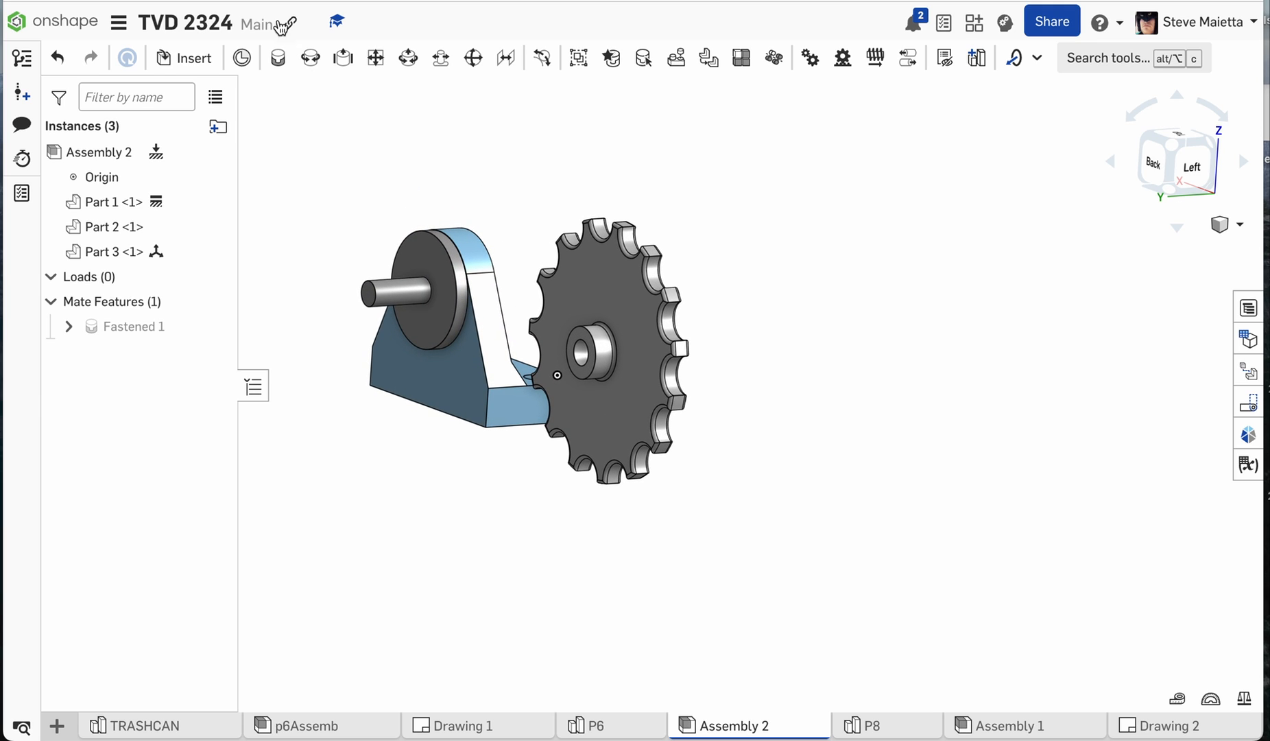
click(311, 58)
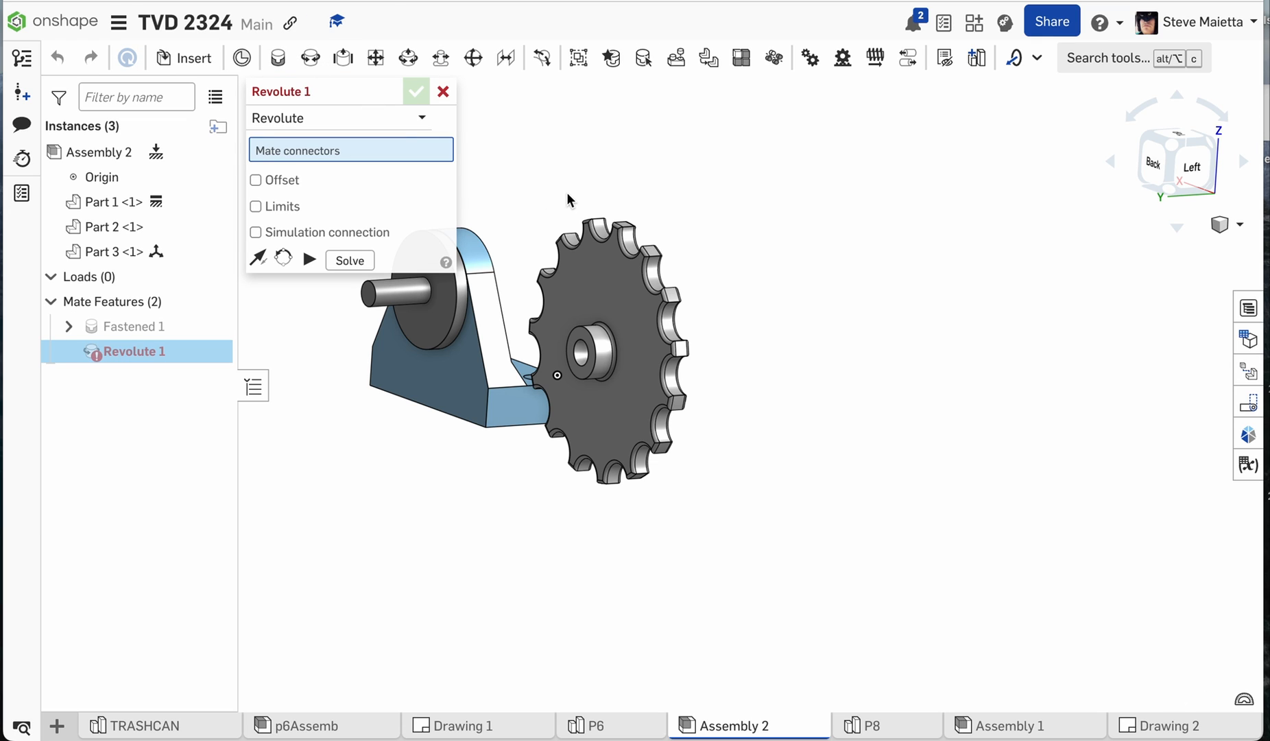
right_drag(784, 252, 701, 247)
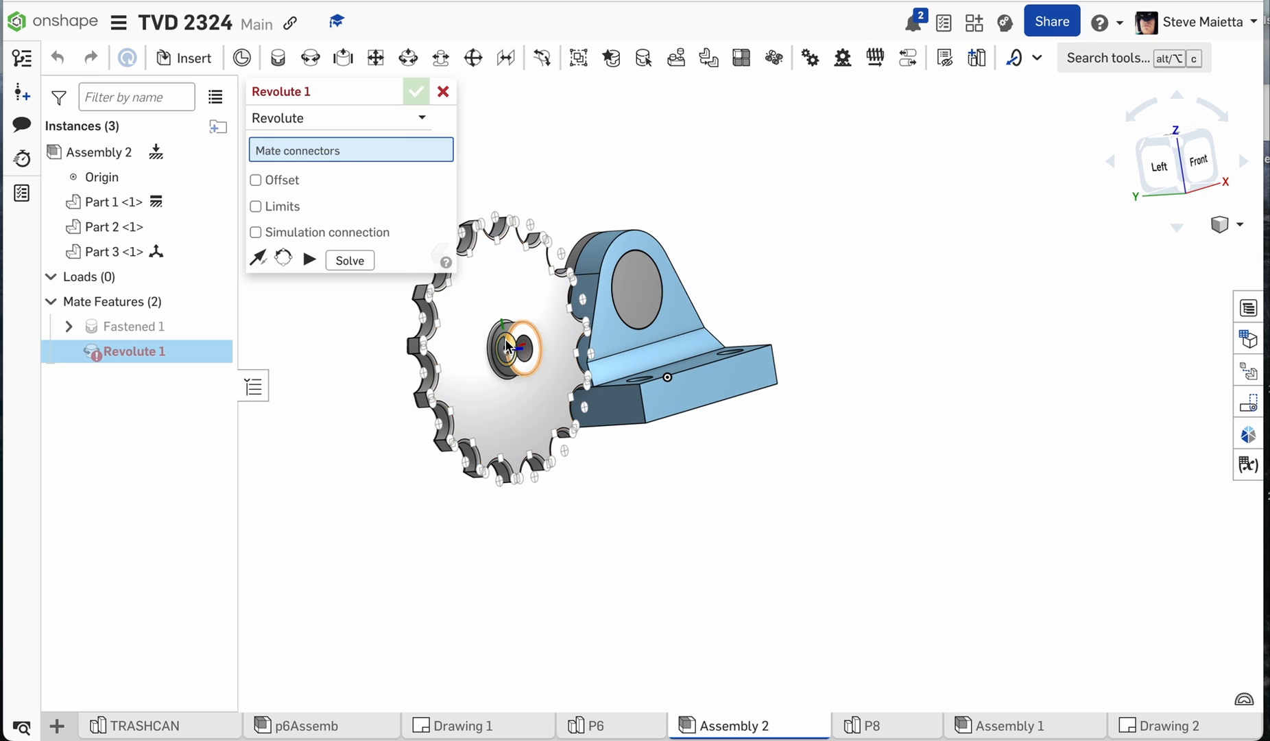
scroll(520, 347, up, 8)
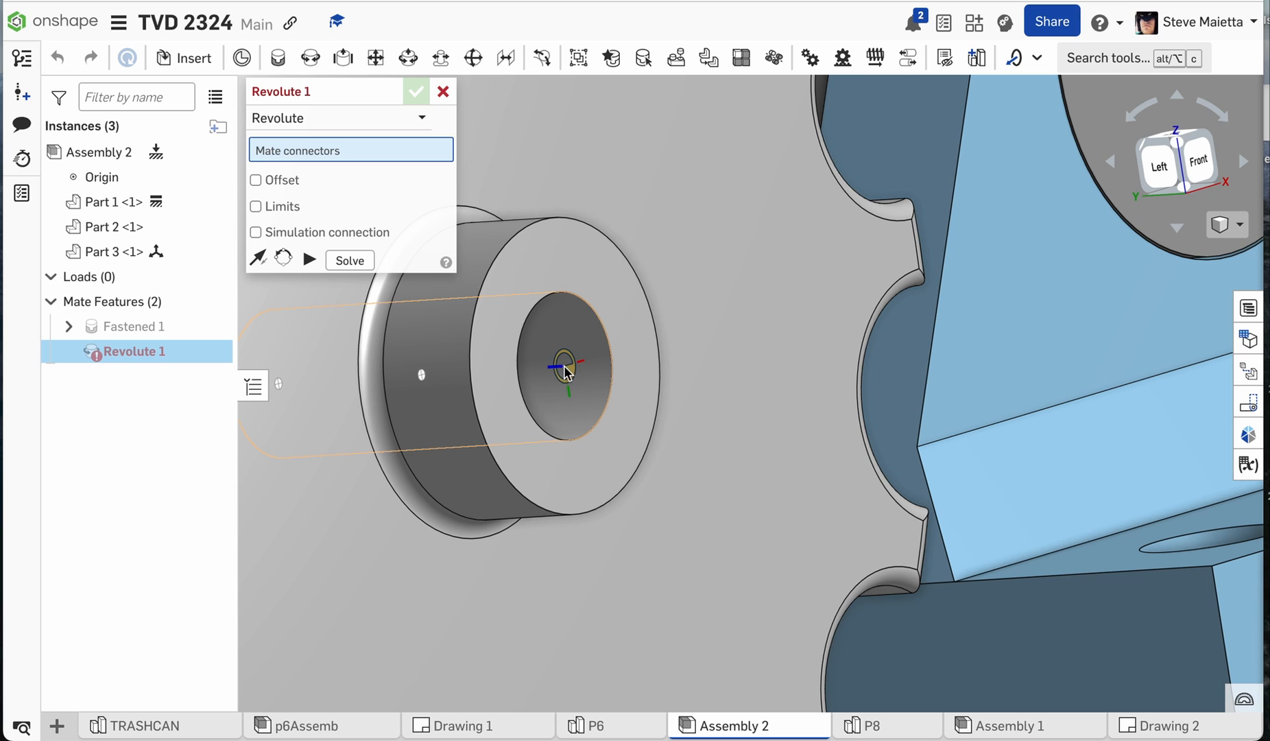
click(563, 371)
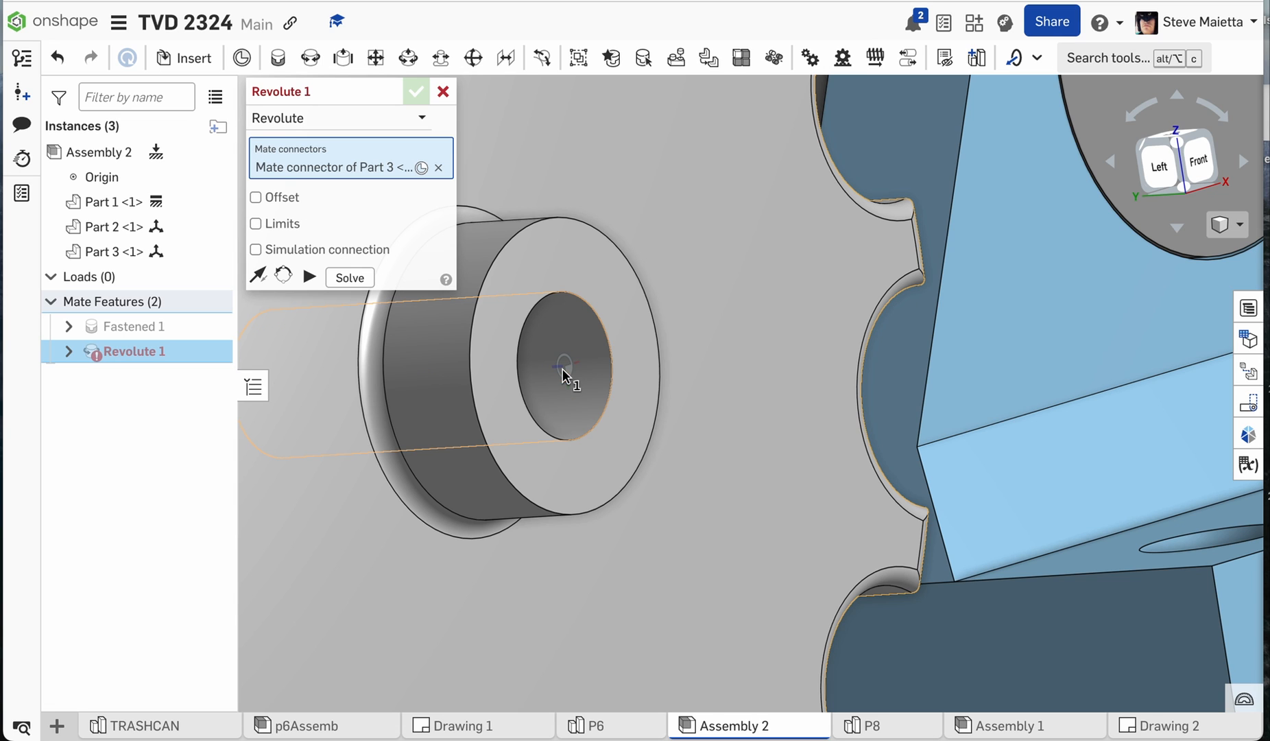
- Complete the Revolute mate at the center of Part 2's thin shaft where it meets the flange
scroll(591, 381, down, 8)
scroll(592, 381, down, 2)
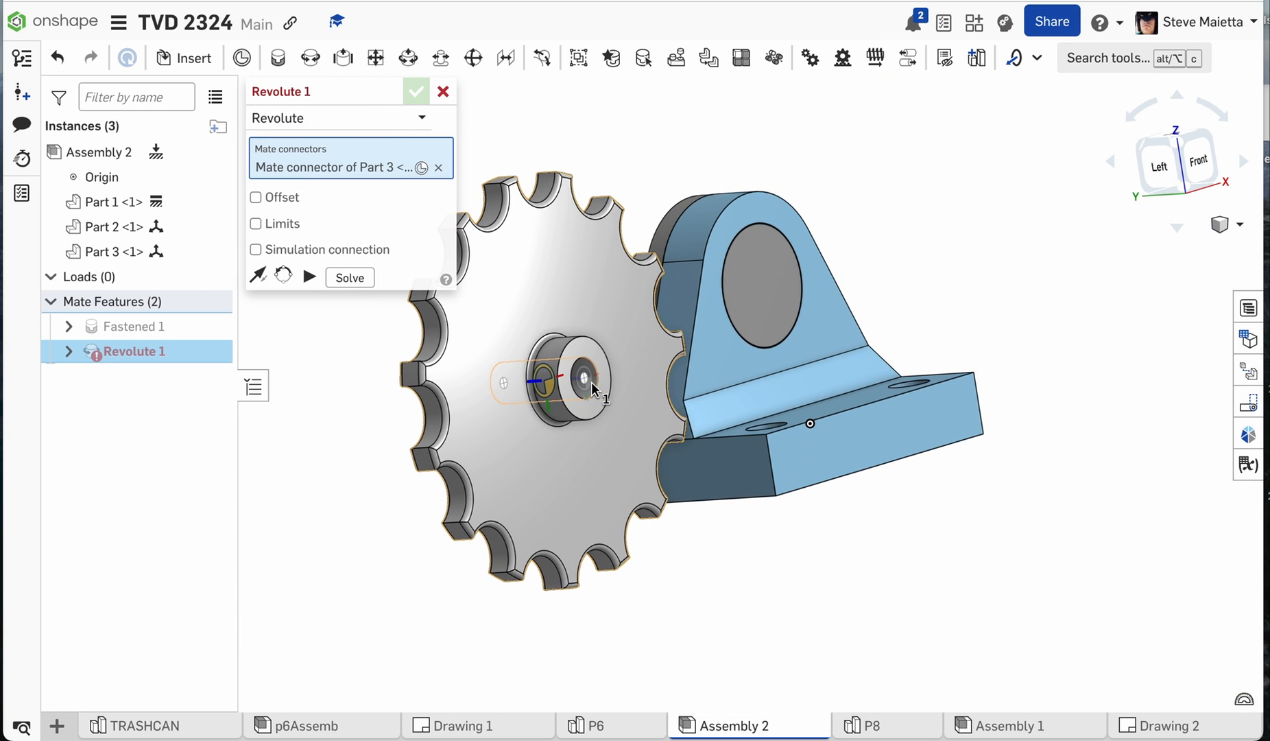
right_drag(647, 579, 730, 570)
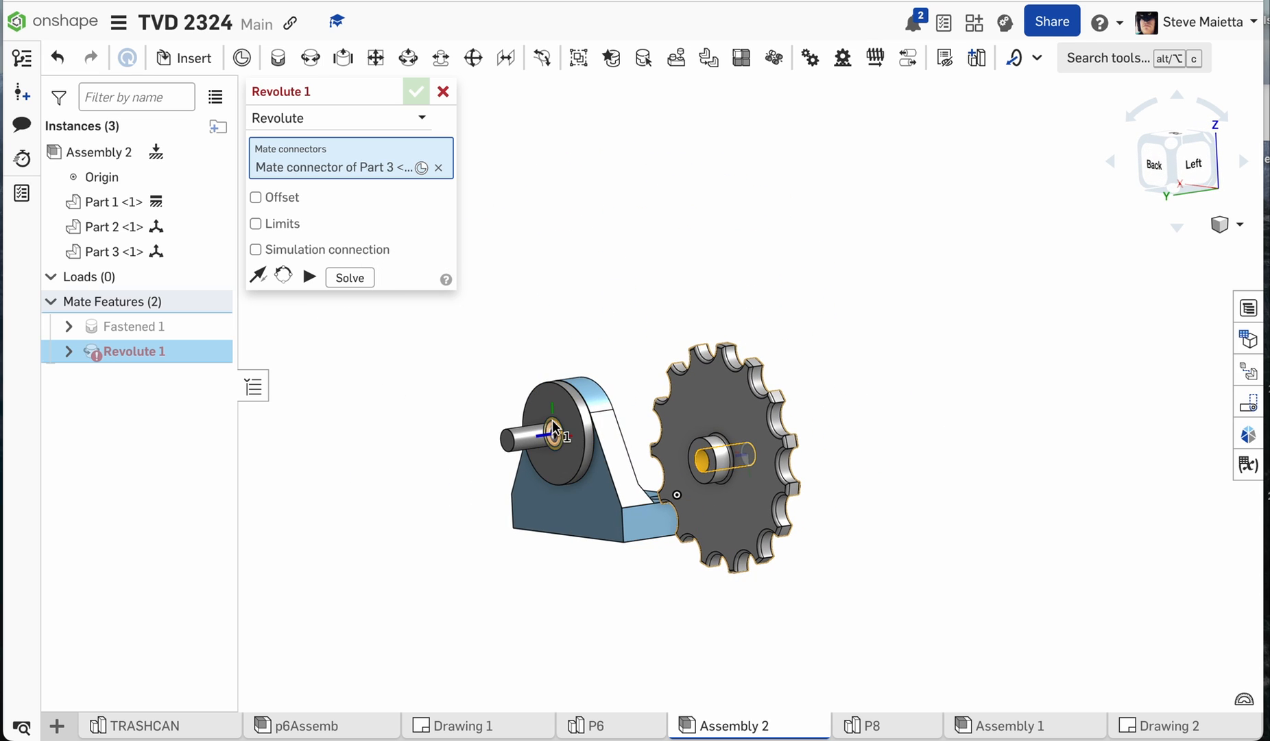
scroll(525, 426, up, 5)
scroll(525, 426, up, 1)
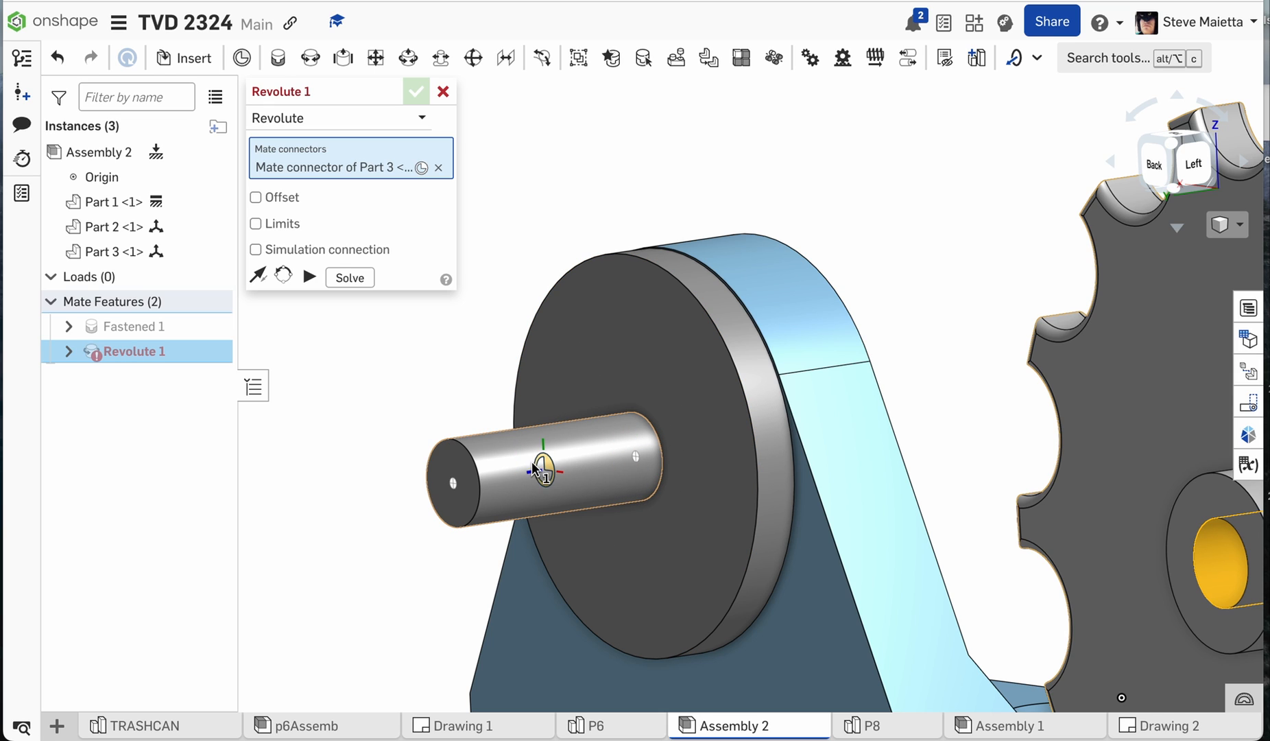
click(638, 453)
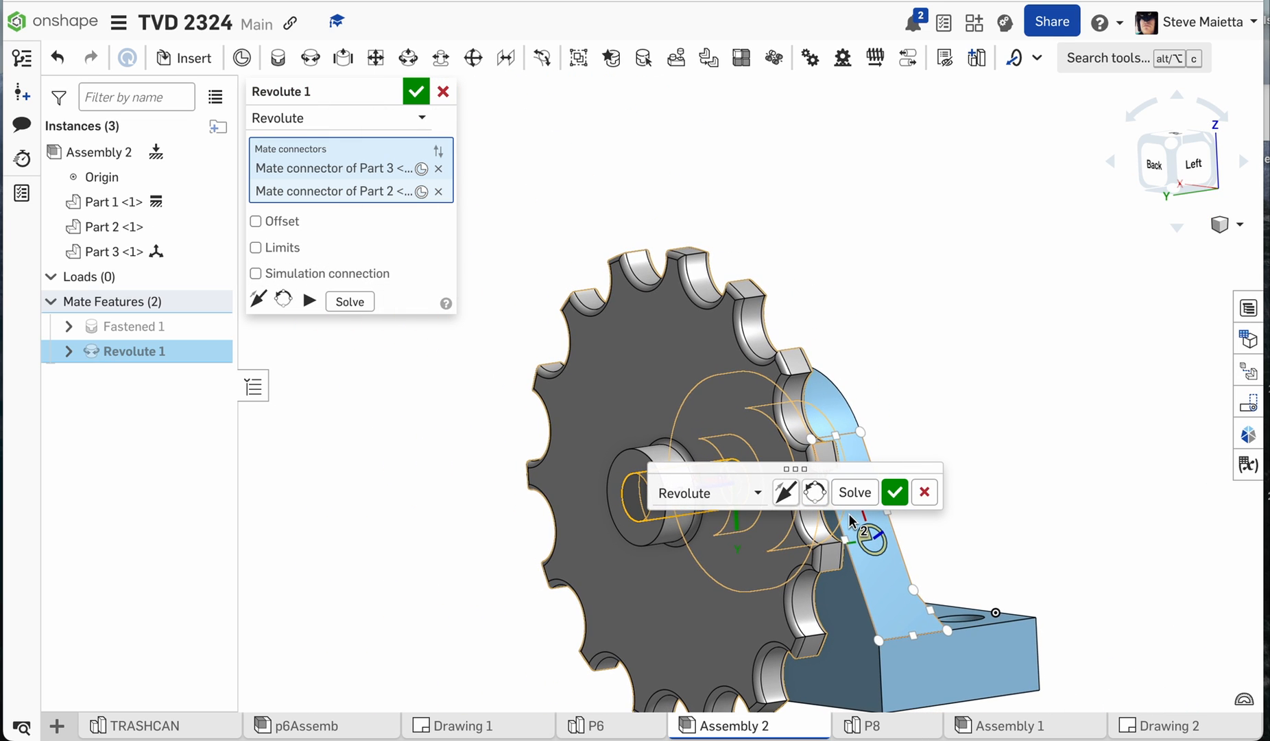
click(414, 92)
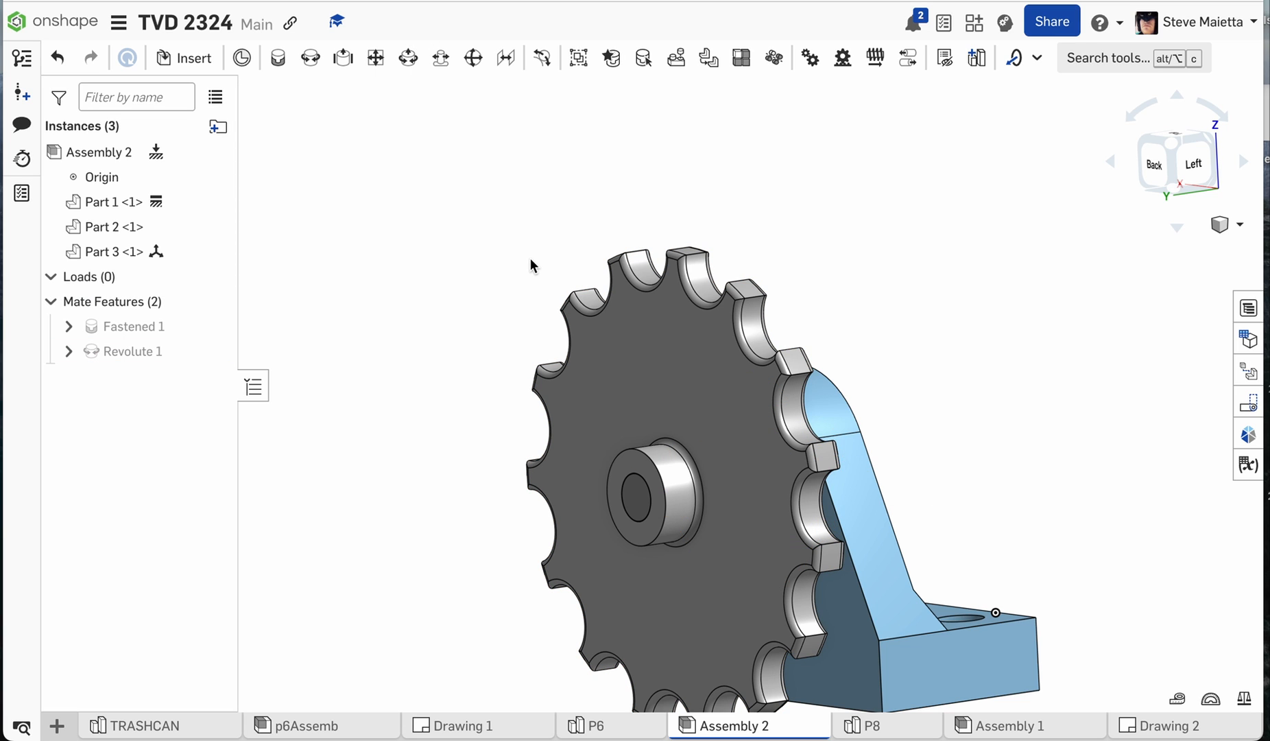
- Turn the sprocket around the shaft by hand to test the Revolute mate's motion
scroll(531, 265, down, 3)
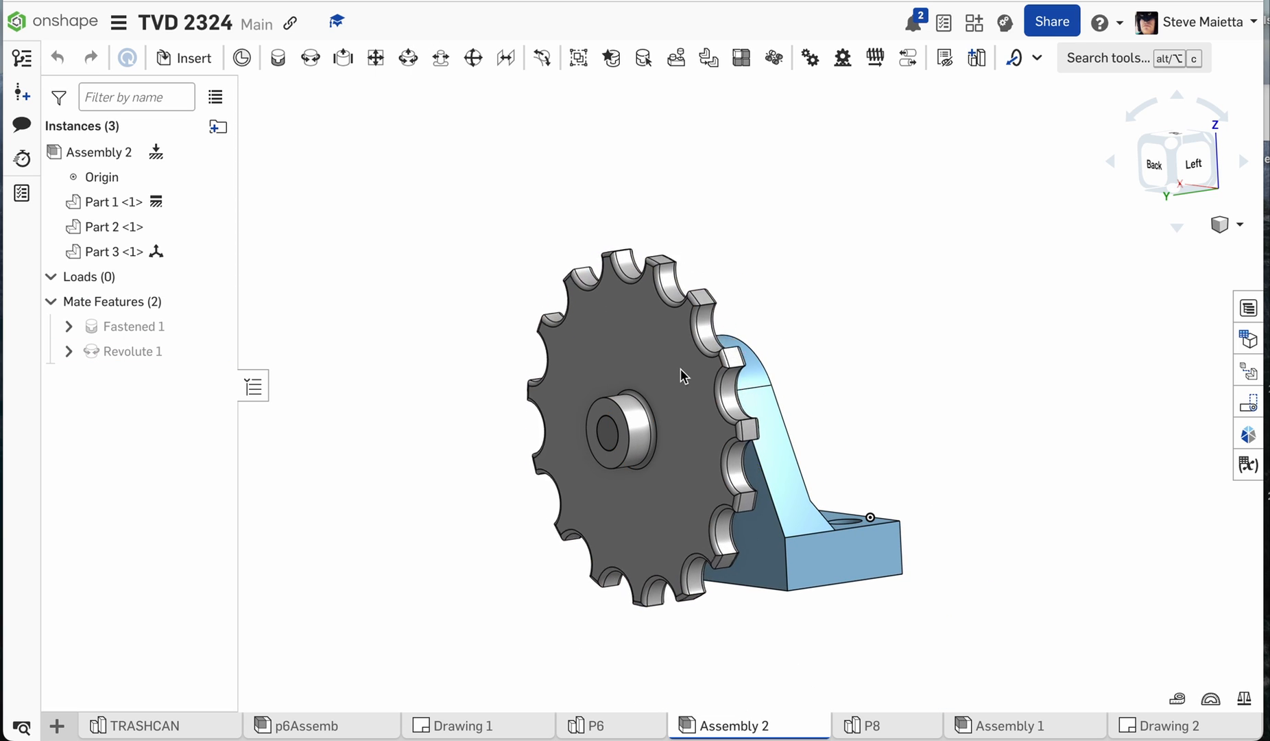
drag(680, 369, 662, 419)
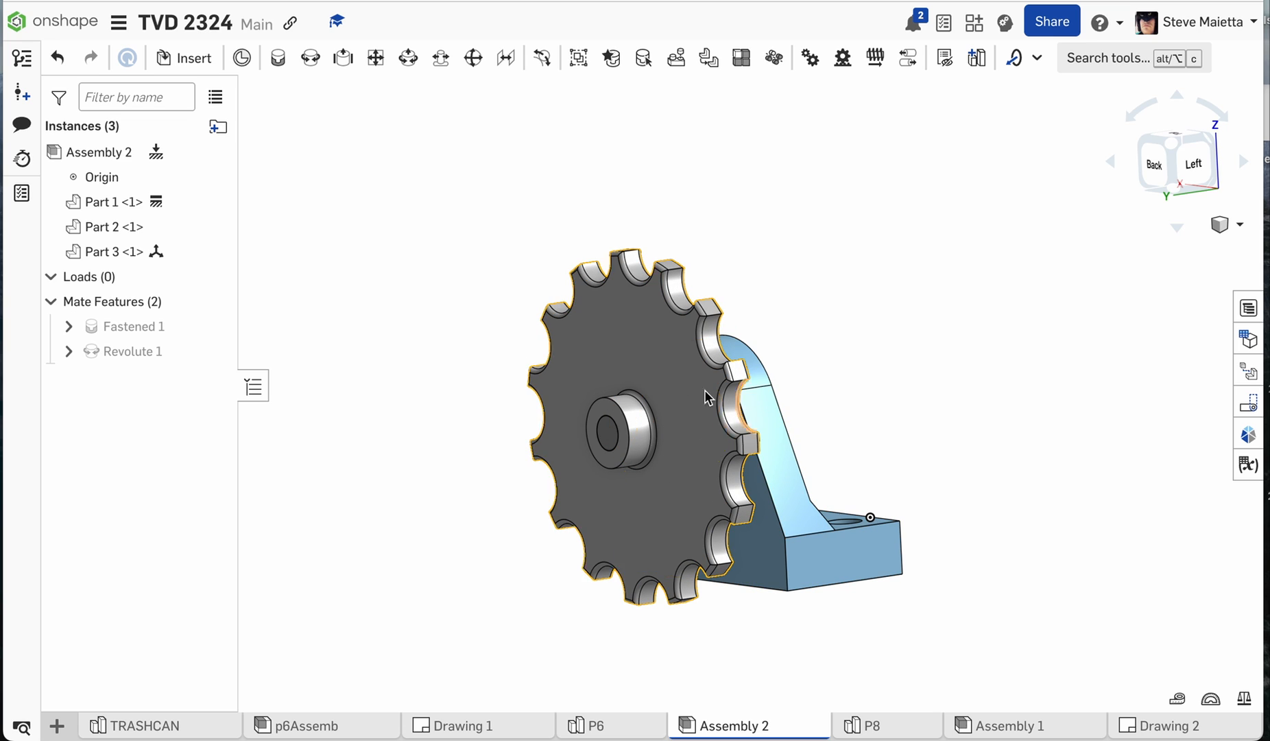
drag(663, 360, 707, 497)
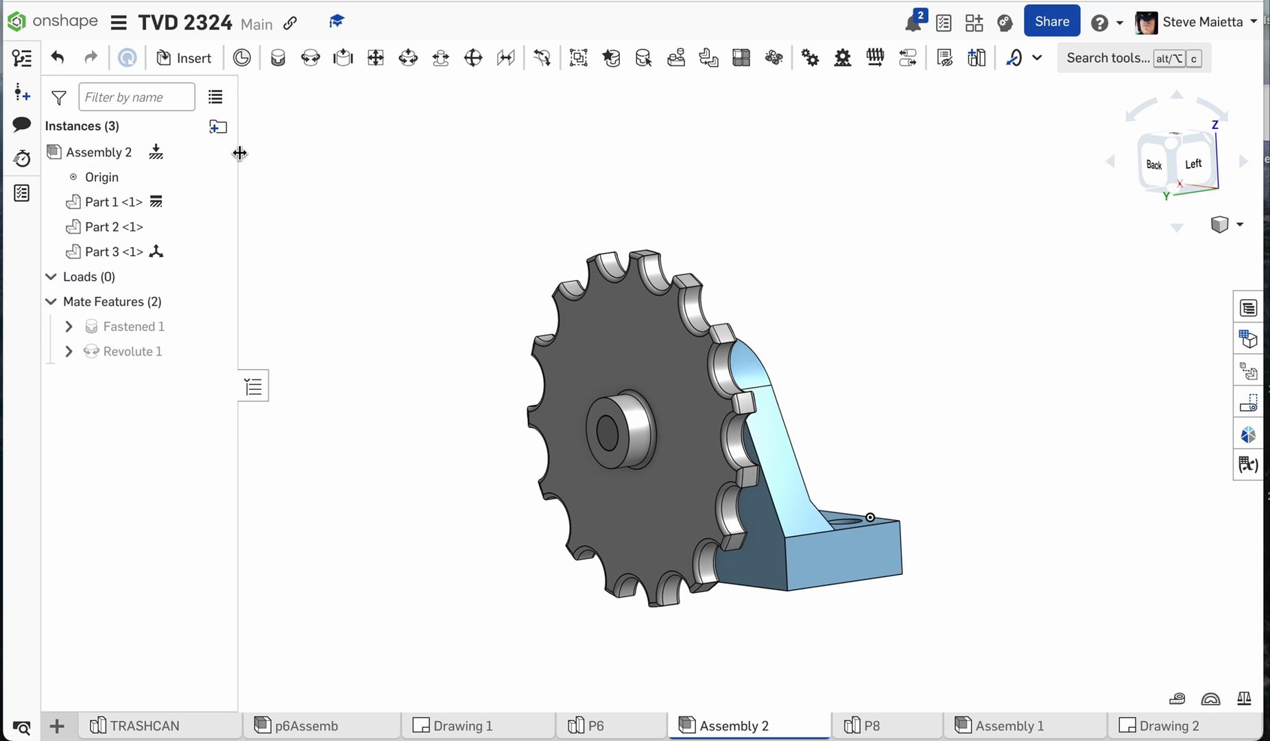
- Animate the sprocket's Revolute mate from 0 to 360 degrees in 300 steps with Reciprocate playback
right_click(126, 359)
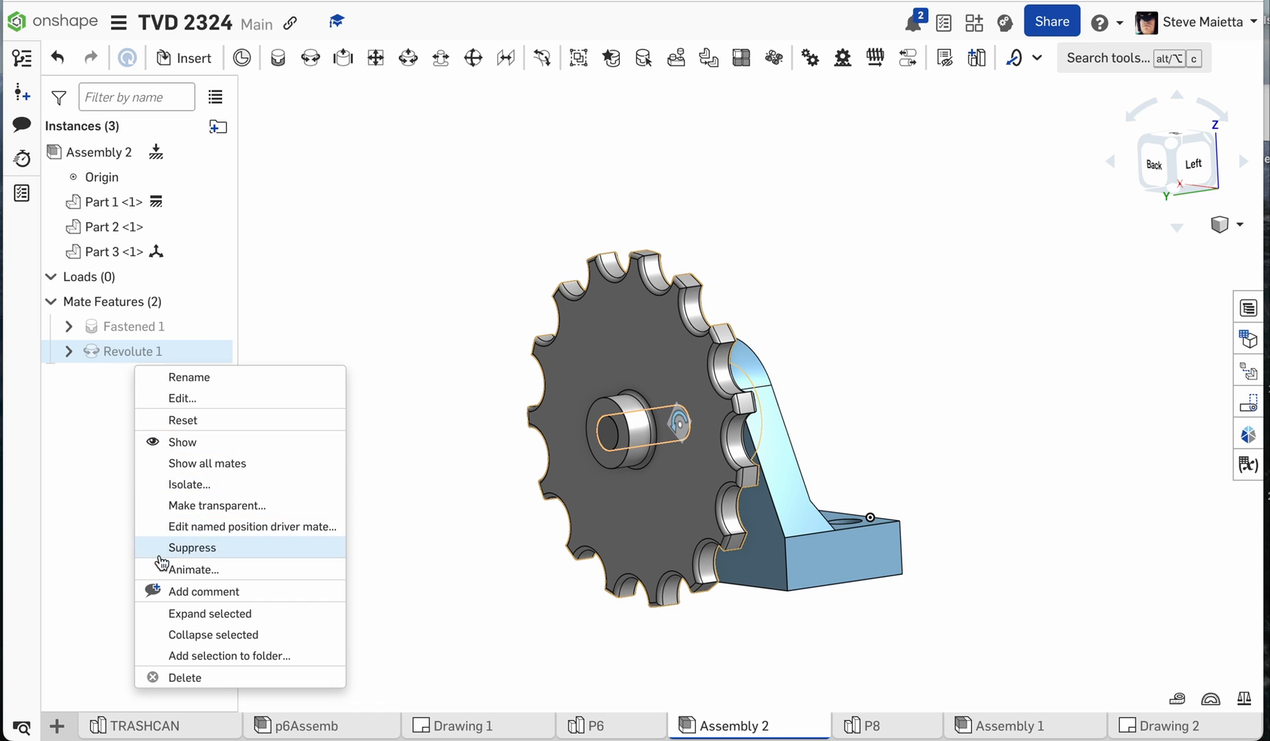
click(177, 571)
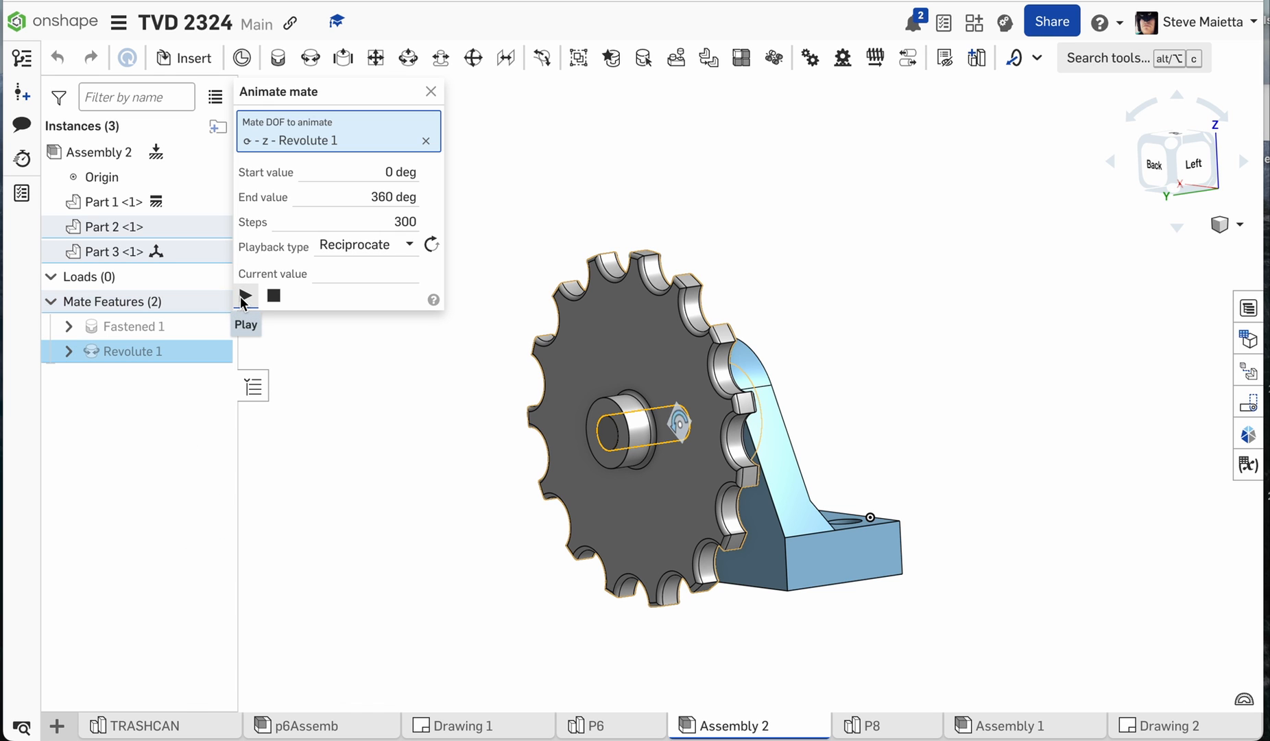
click(244, 297)
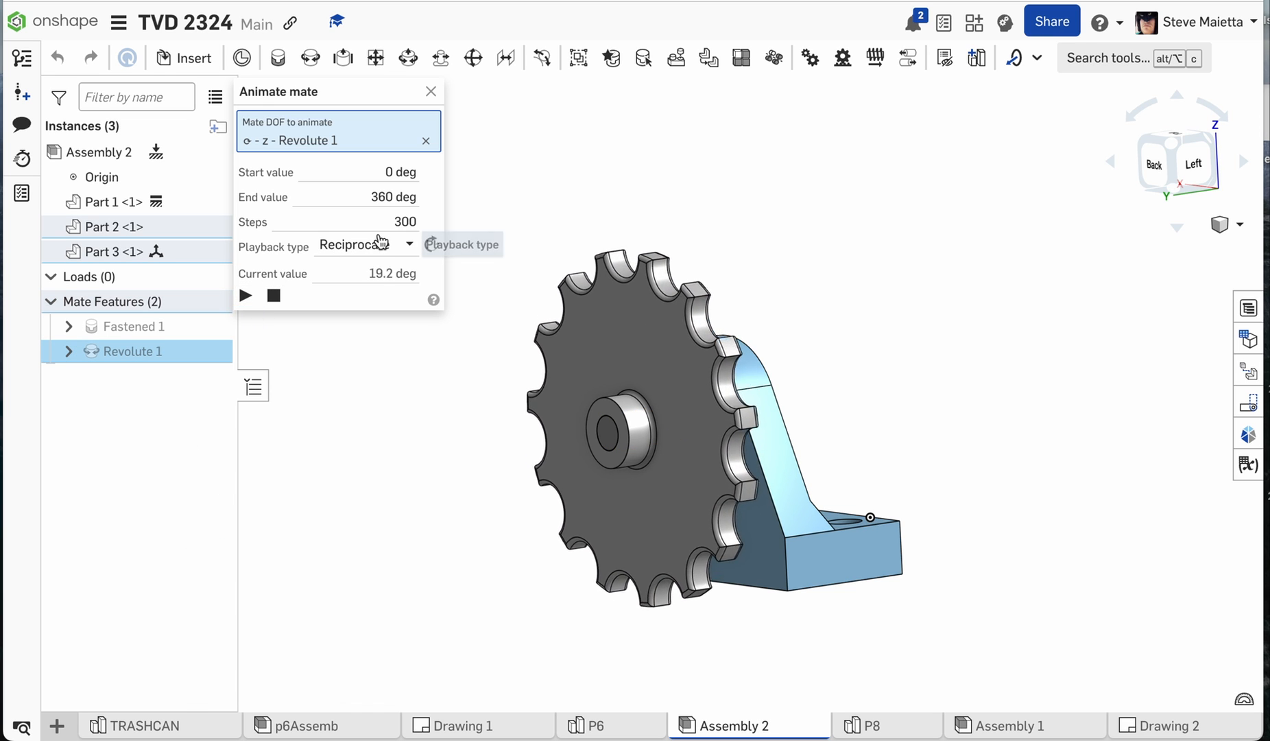
- Change the mate animation's playback type to Loop and replay the sprocket's rotation, examining it from the bracket's front side
click(406, 245)
click(339, 324)
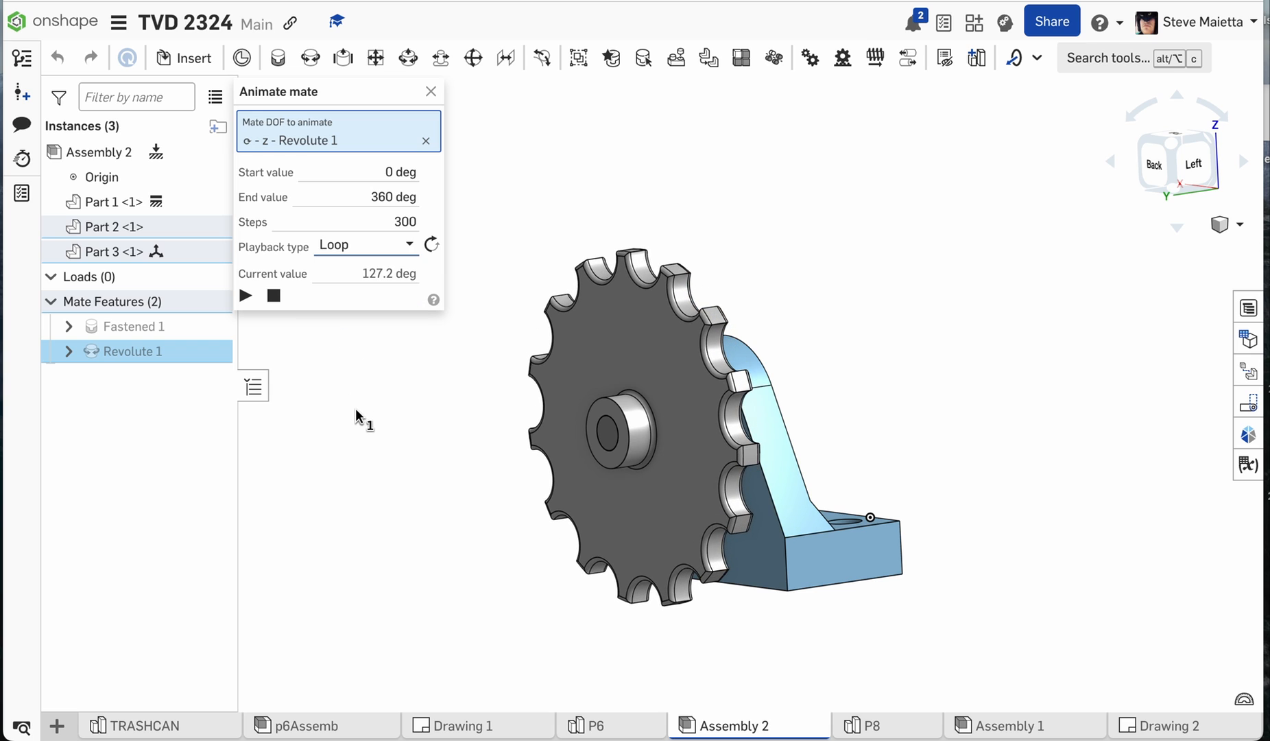
click(246, 296)
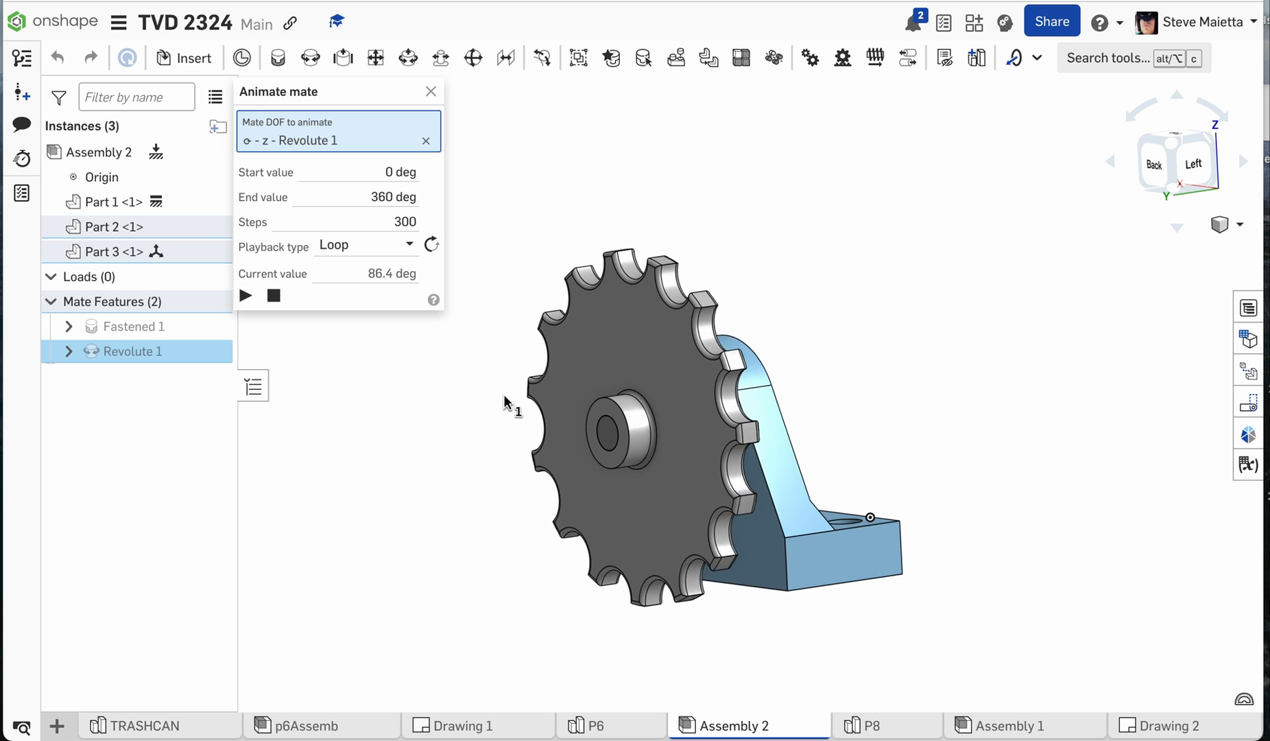
right_drag(810, 323, 623, 299)
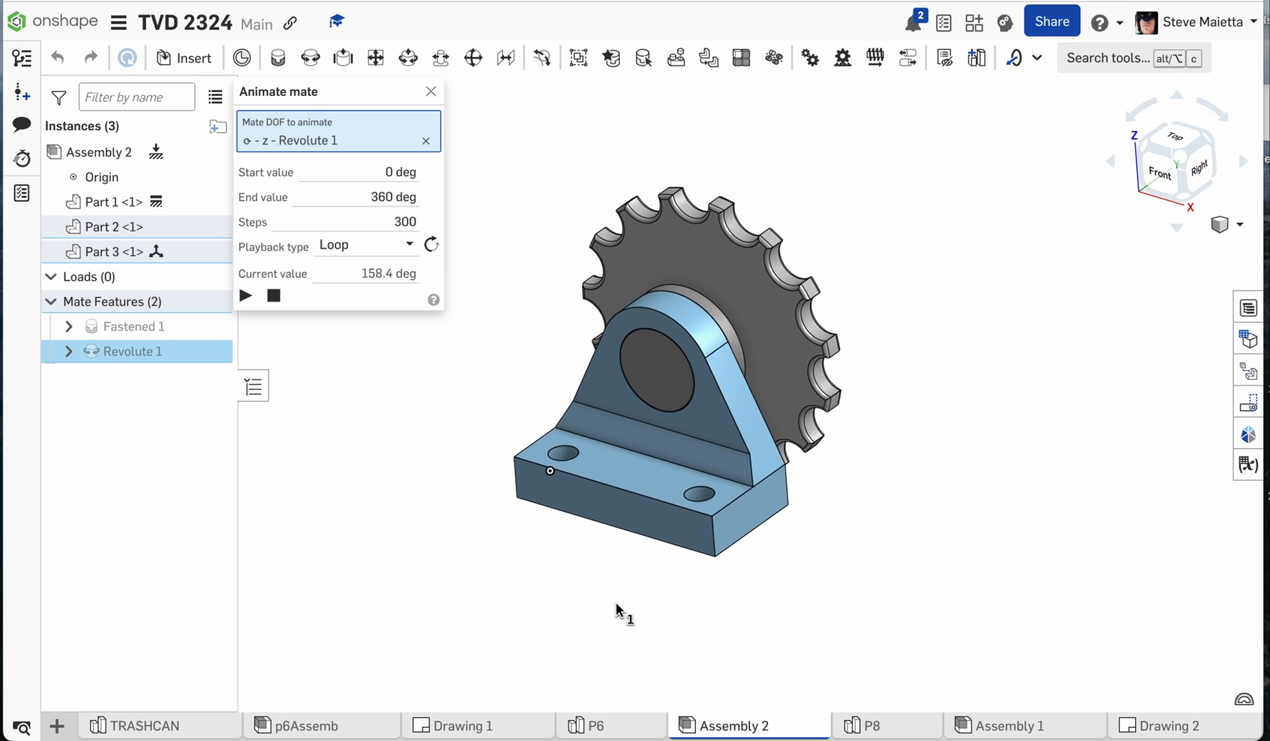
mouse_move(618, 607)
right_down()
mouse_move(606, 576)
mouse_move(598, 590)
mouse_move(518, 590)
mouse_move(624, 589)
right_up()
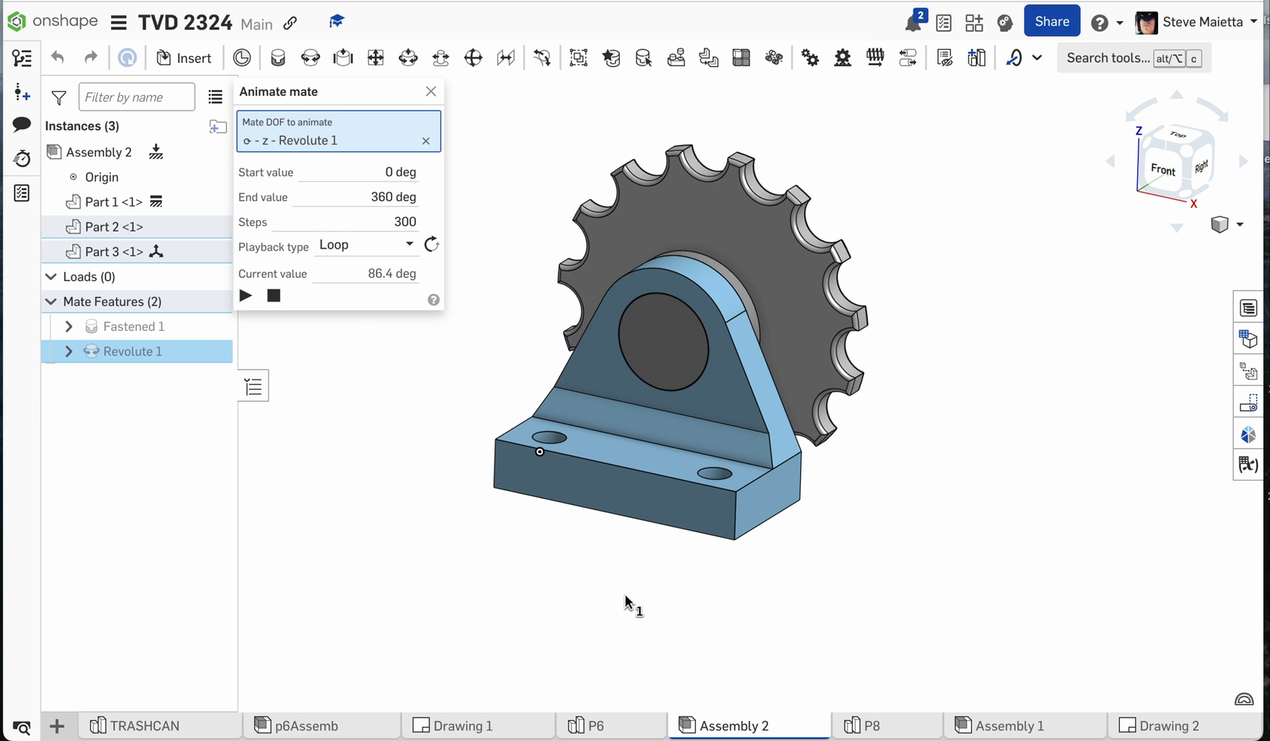